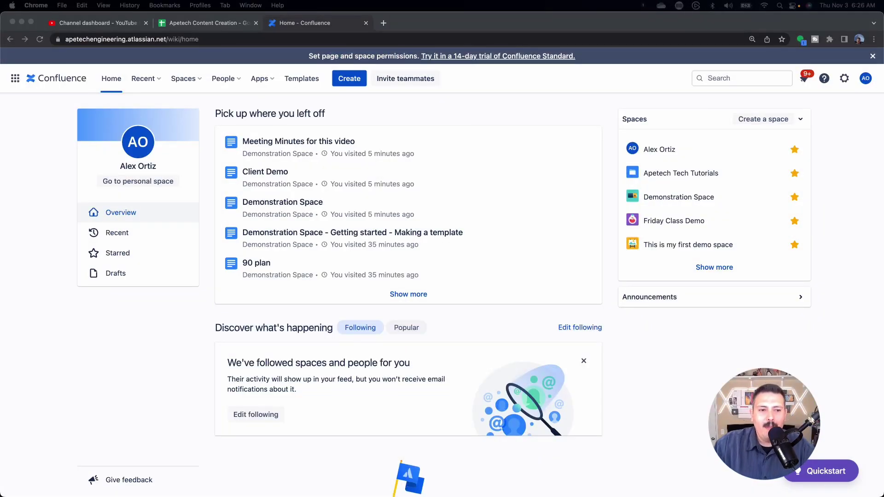
Create a new page titled 'Jira Demonstration' and place the cursor in its empty body.
left_click(346, 79)
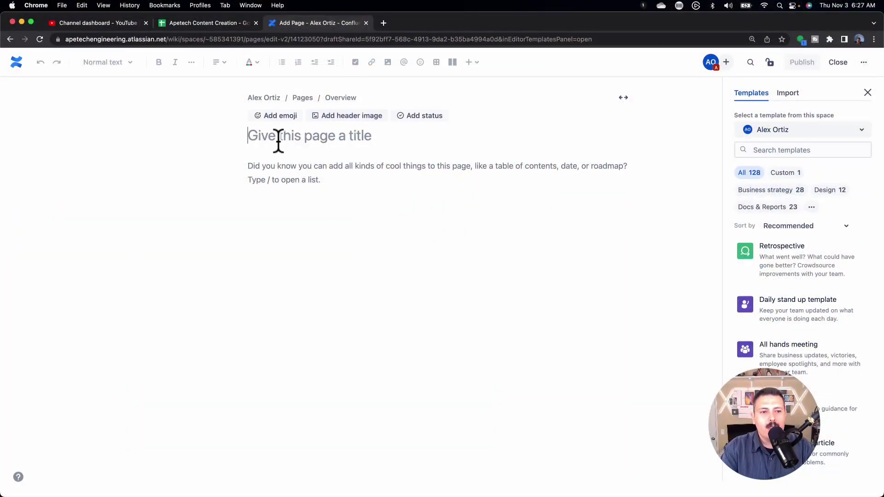
type("Jira Fremont")
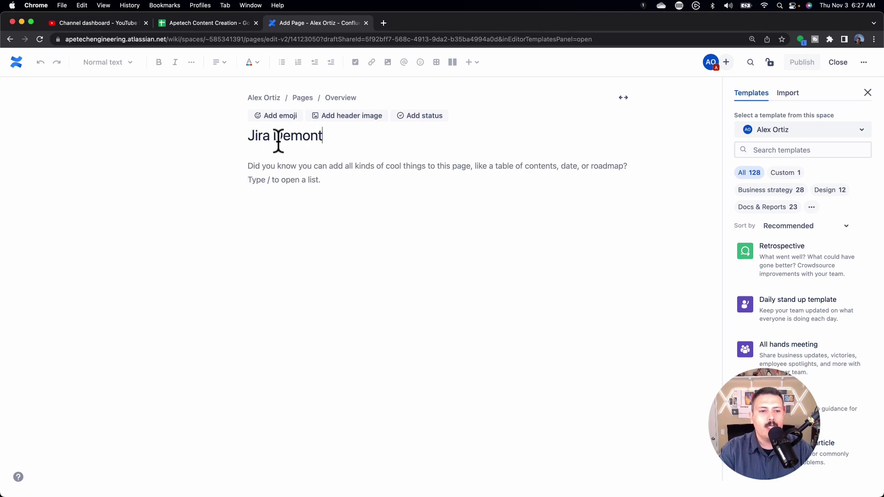
key("BackSpace")
type("stration")
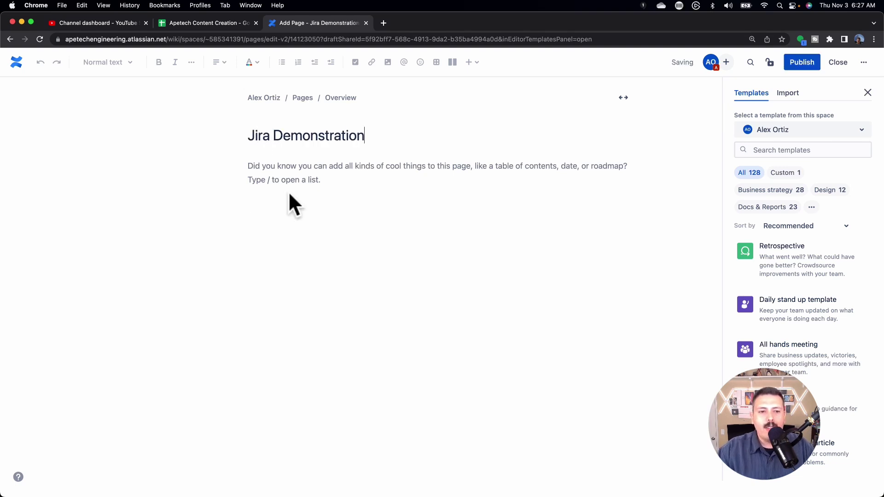
left_click(310, 185)
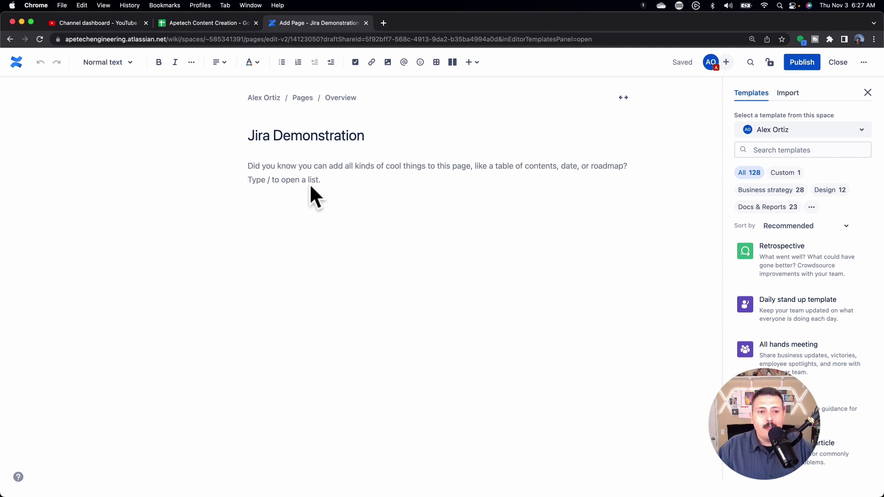
Open the full catalogue of insertable elements and filter it to external content.
left_click(471, 63)
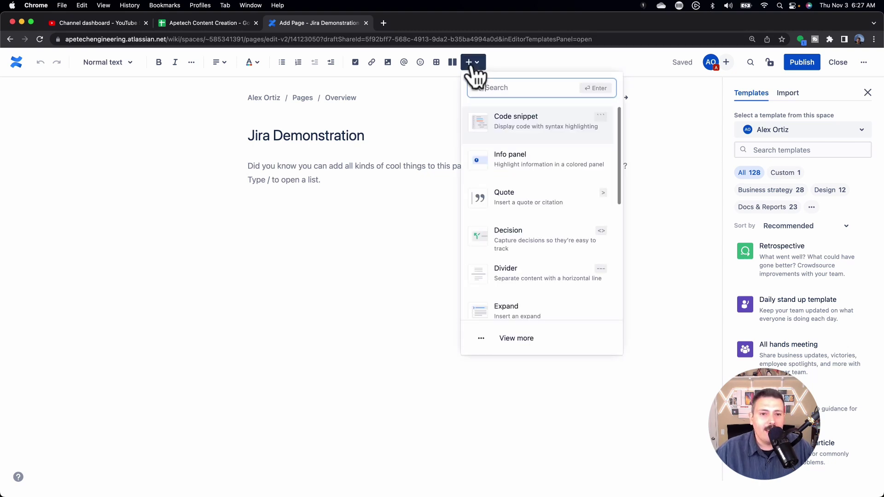
left_click(516, 340)
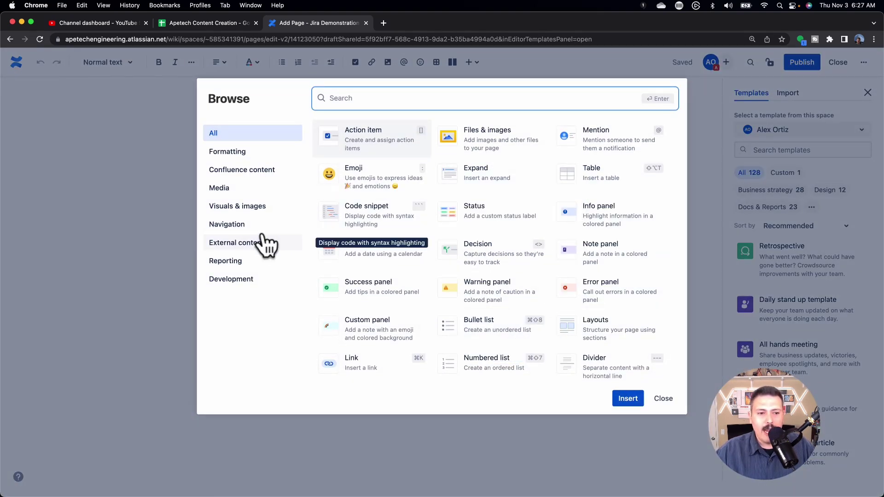
left_click(252, 256)
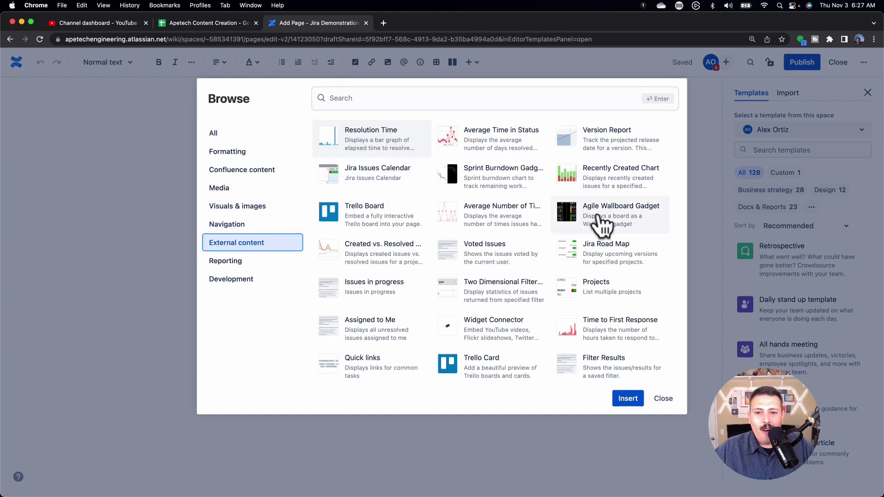
scroll(601, 276, "down", 5)
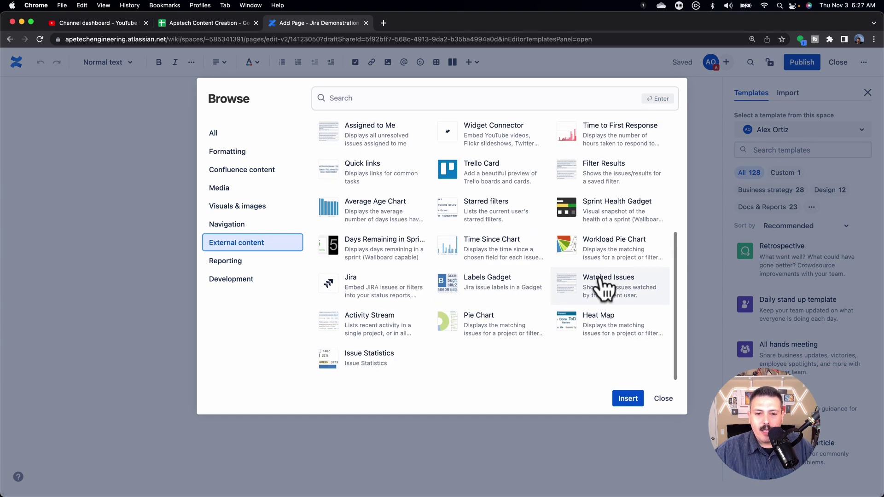
scroll(614, 260, "up", 4)
scroll(615, 260, "up", 1)
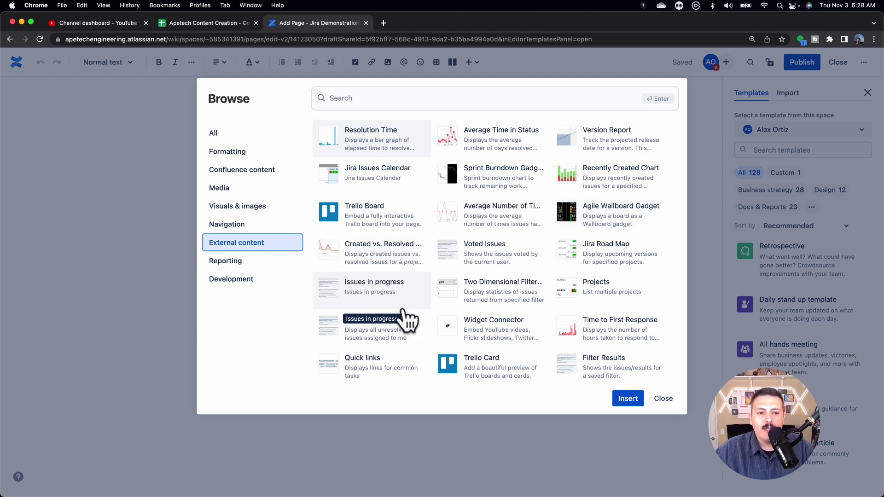
scroll(468, 294, "down", 10)
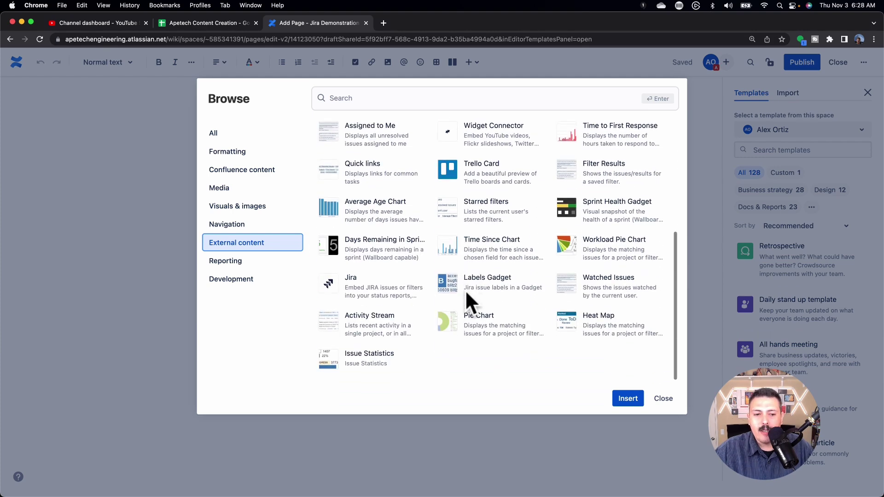
scroll(465, 289, "up", 10)
Search the catalogue for 'jira' and insert the Jira issues element.
left_click(380, 98)
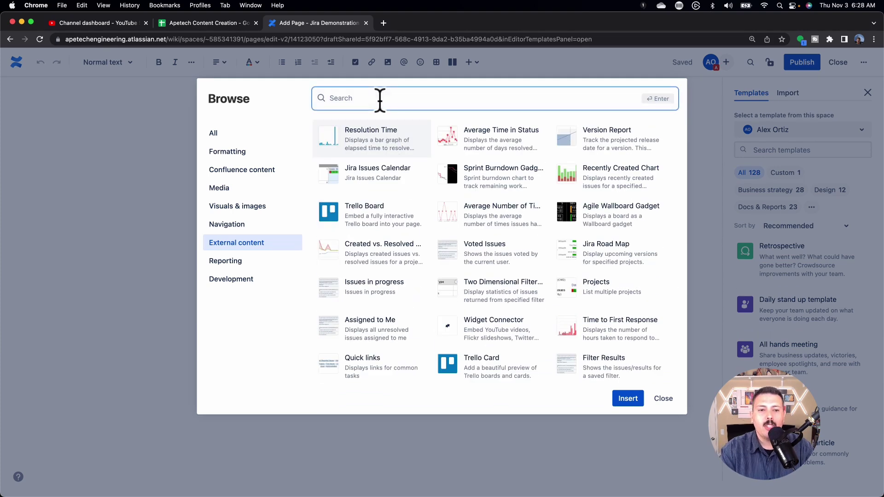
type("jira")
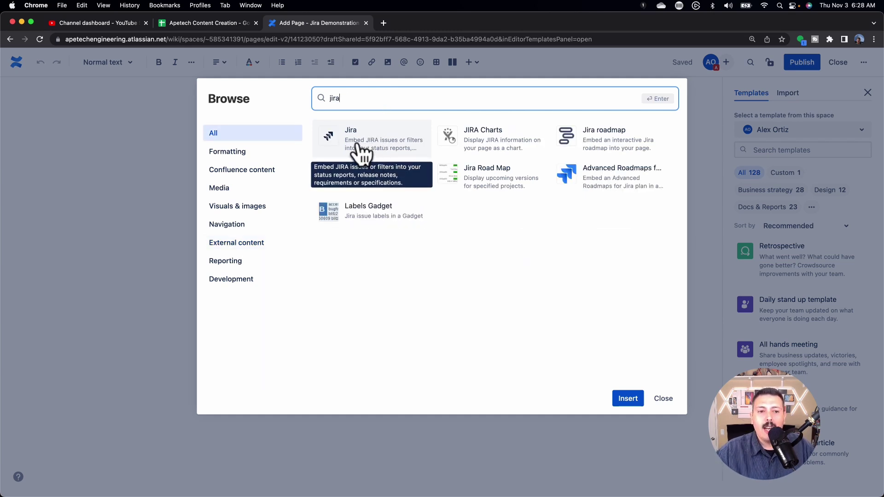
left_click(359, 152)
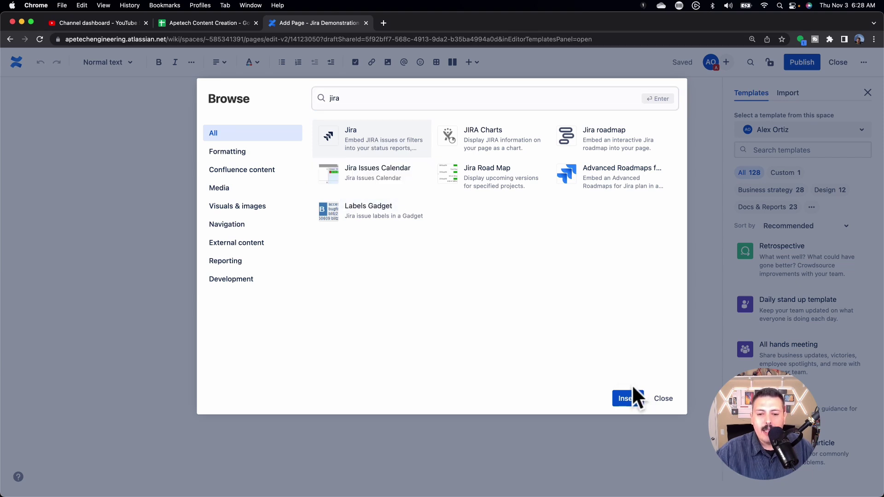
left_click(627, 400)
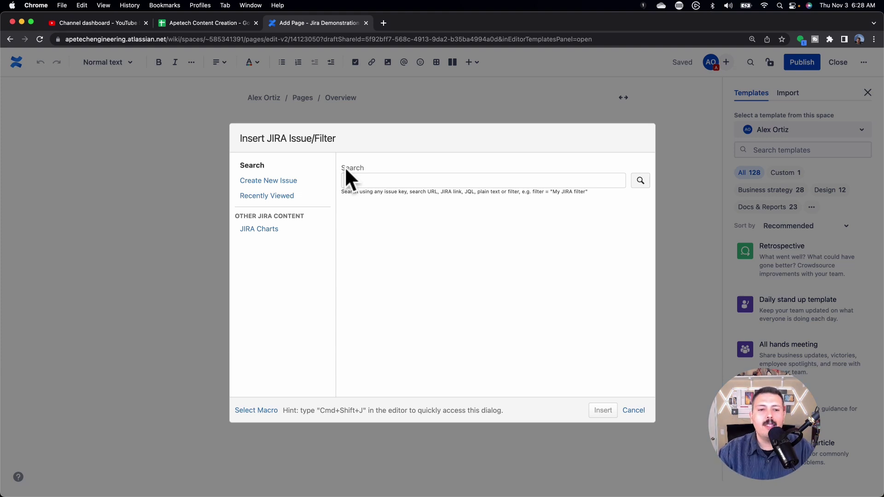
Search for issue FJC-20 and insert it as a single-issue Jira macro.
left_click(349, 180)
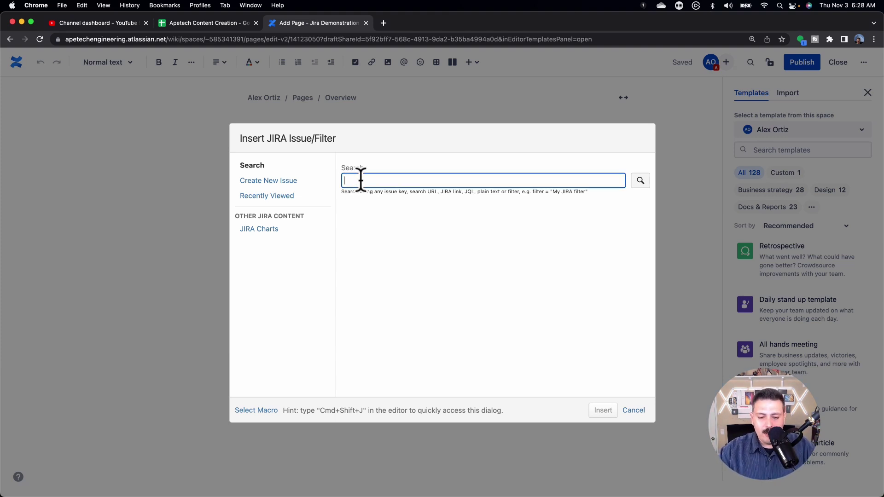
type("J")
key("BackSpace")
type("FJC-0")
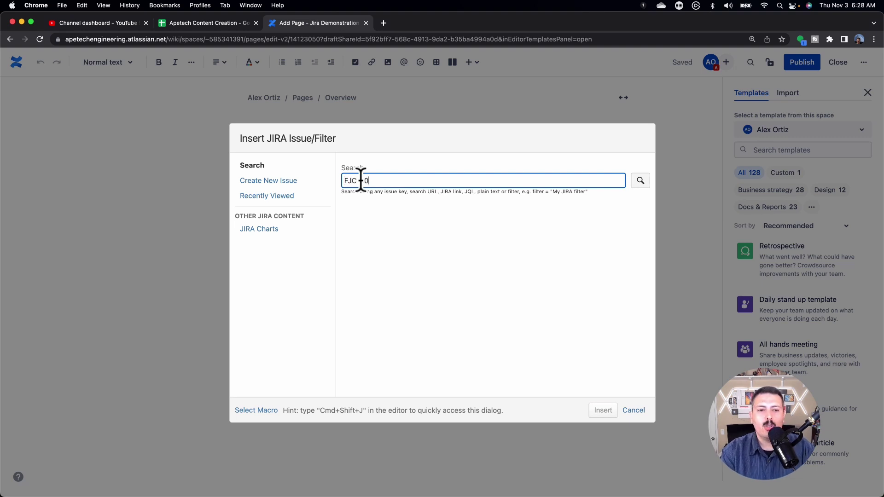
left_click(633, 181)
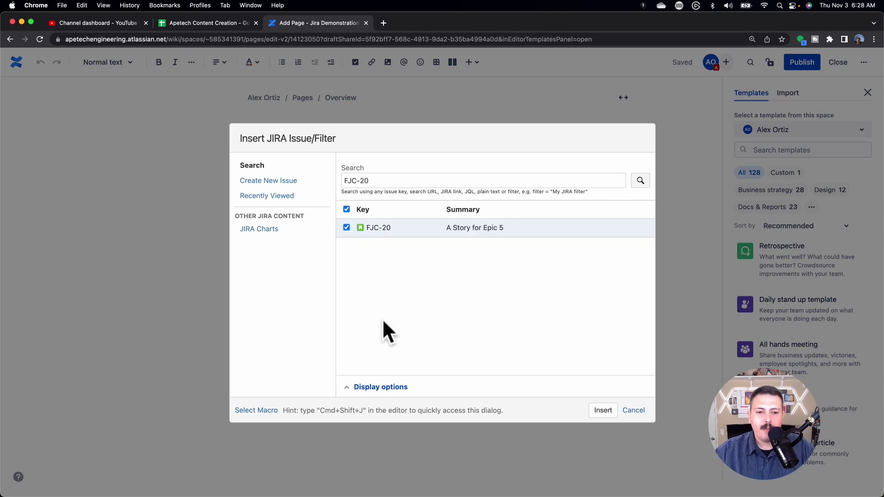
left_click(345, 389)
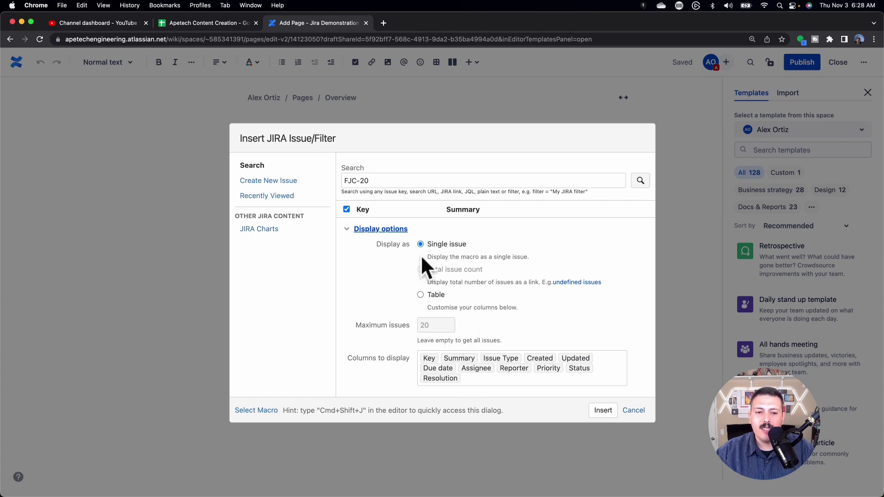
left_click(602, 411)
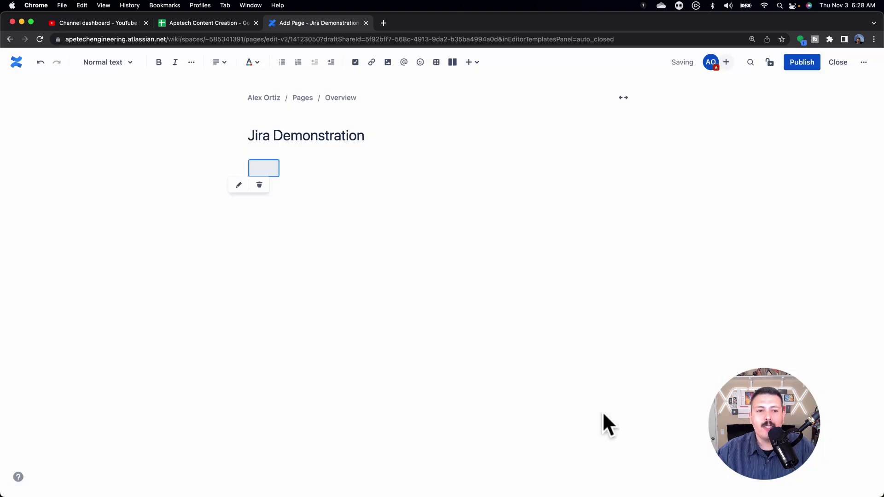
Add a table below the issue with headers Prioritized Stories, Jira Link and Internal Status.
left_click(441, 302)
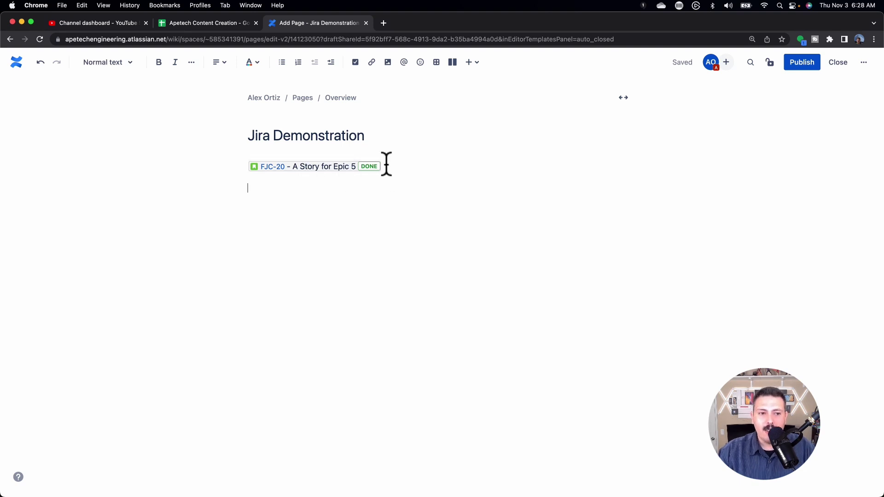
left_click(437, 63)
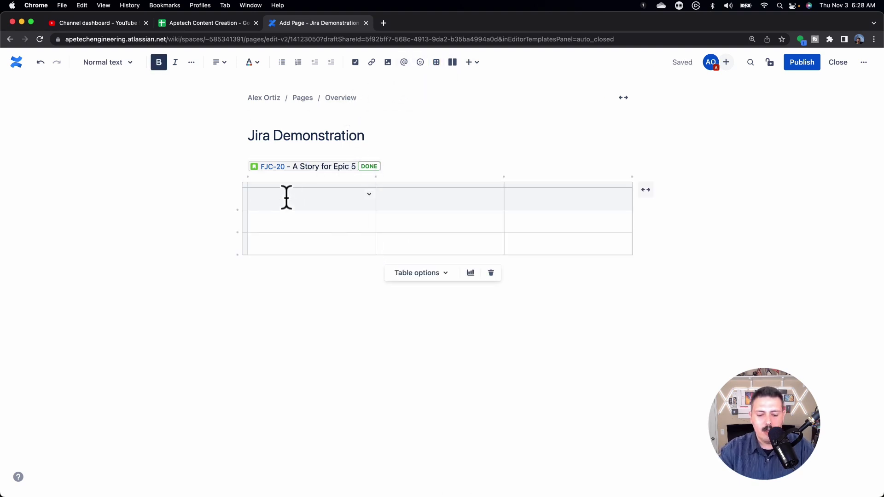
type("Prioritized Stories")
key("Tab")
type("Jira Link")
key("Tab")
type("Internal Status")
Embed Jira issue FJC-20 in the first Jira Link cell using /jira.
left_click(396, 219)
type("/")
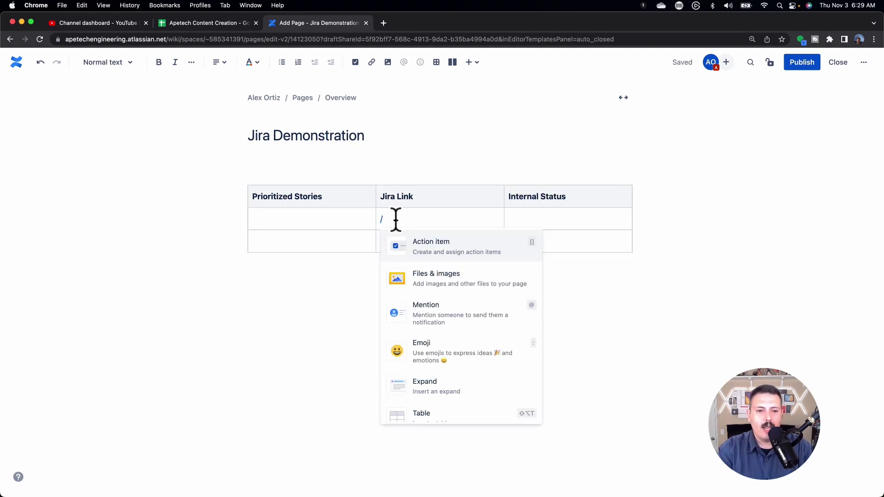
type("jira")
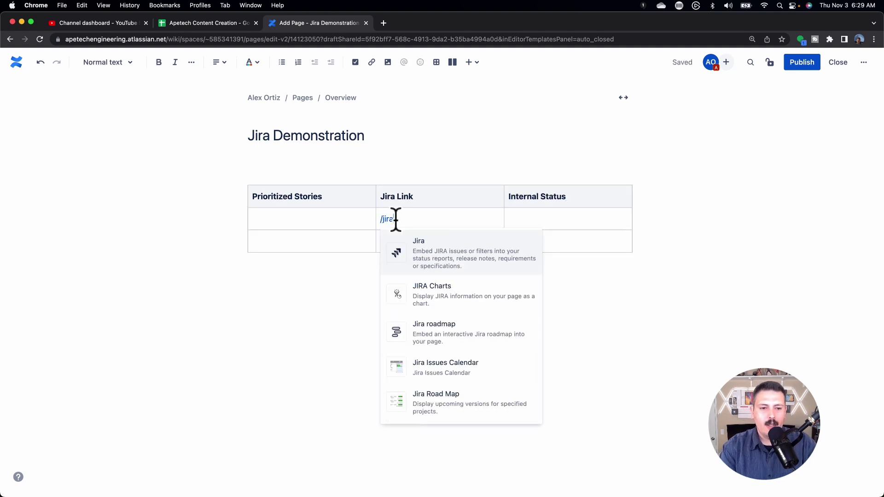
key("Return")
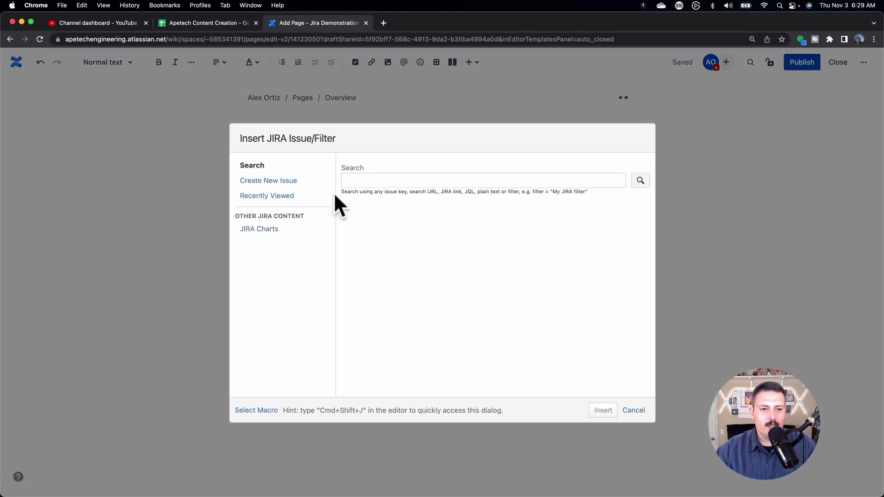
left_click(357, 180)
type("FJC")
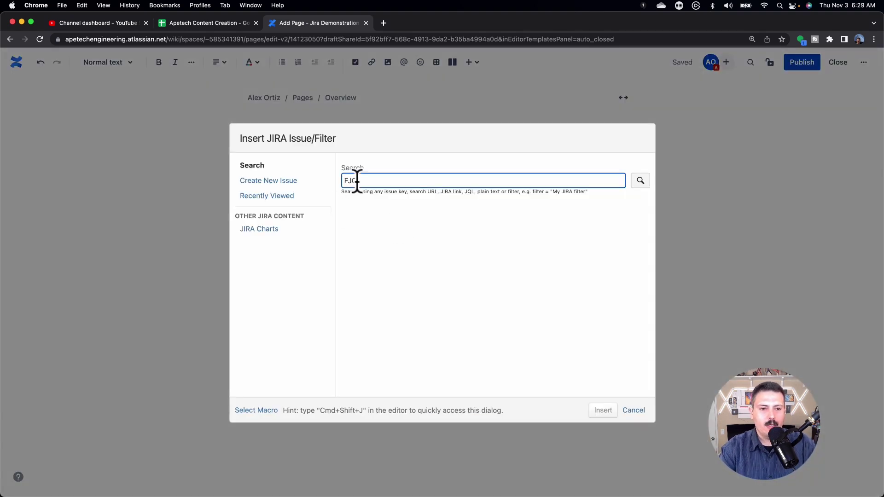
type("-20")
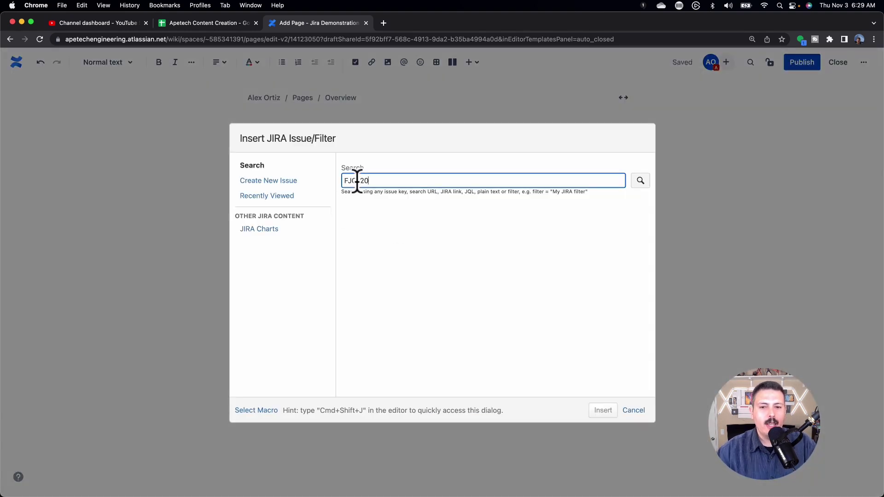
left_click(639, 181)
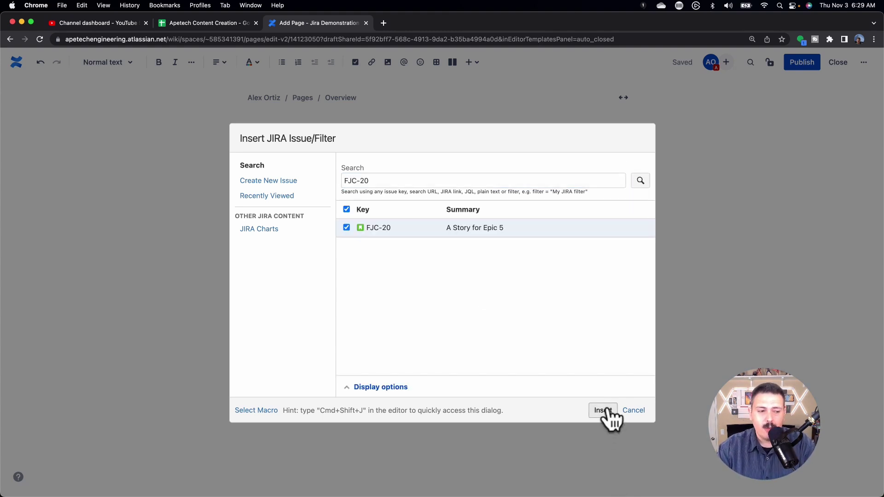
left_click(603, 410)
left_click(482, 318)
left_click(330, 225)
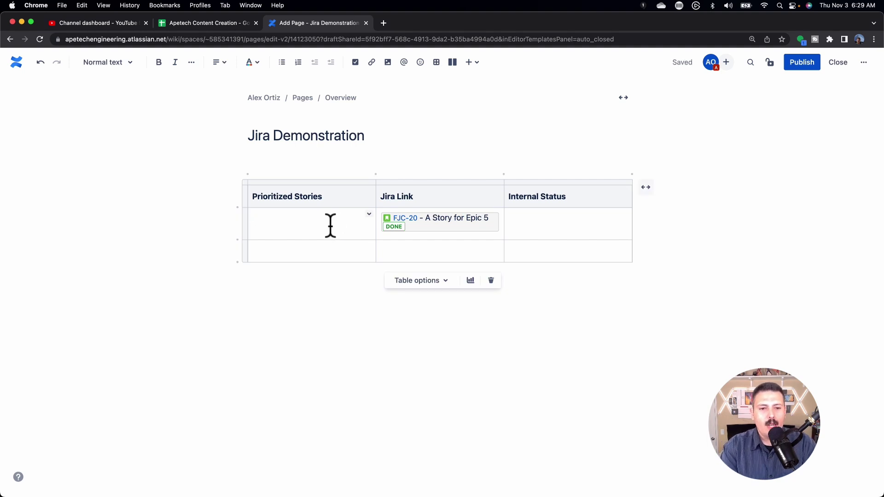
Fill the first row with 'Something Here' and a green SHIPPED status under Internal Status.
type("Something Here")
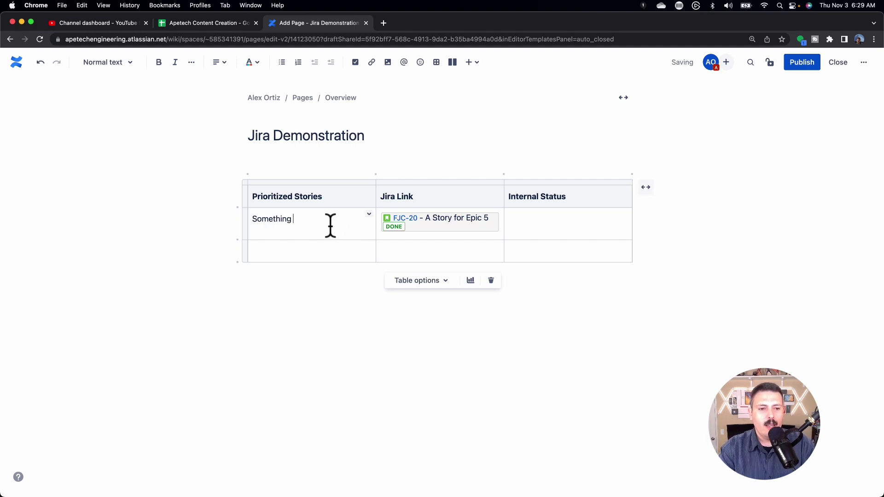
left_click(575, 228)
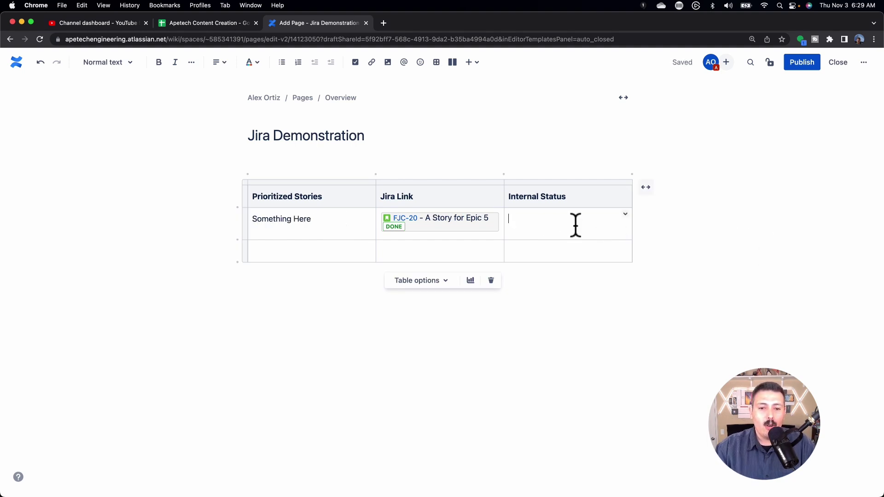
left_click(471, 63)
type("stat")
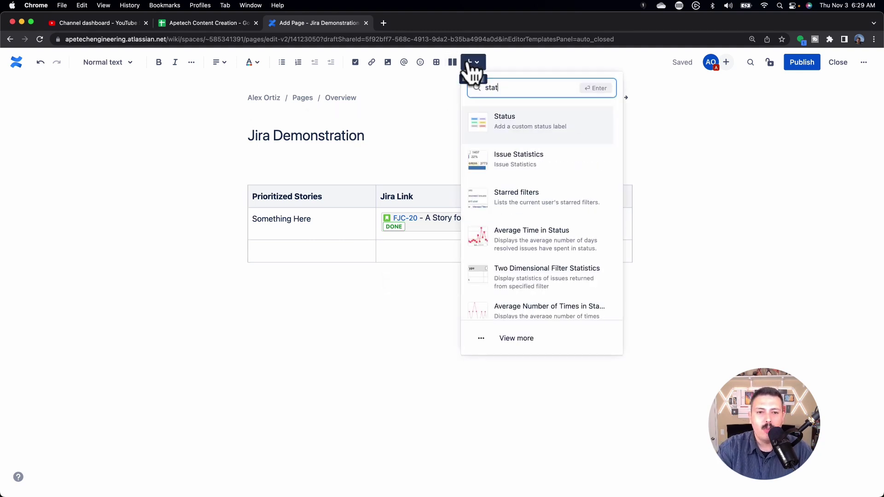
left_click(476, 124)
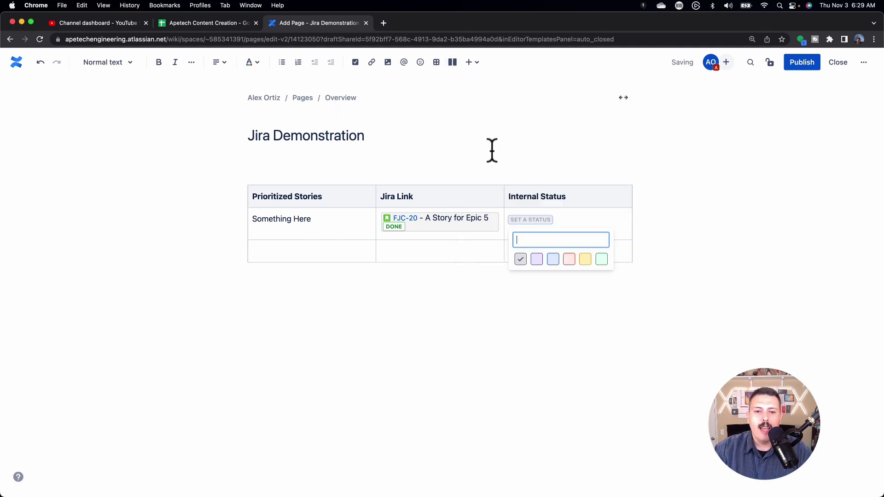
type("SHIPPED")
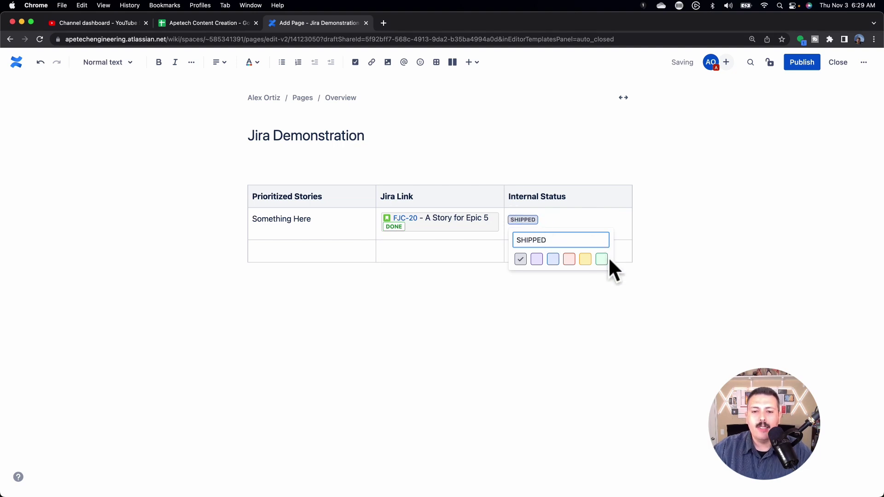
left_click(603, 259)
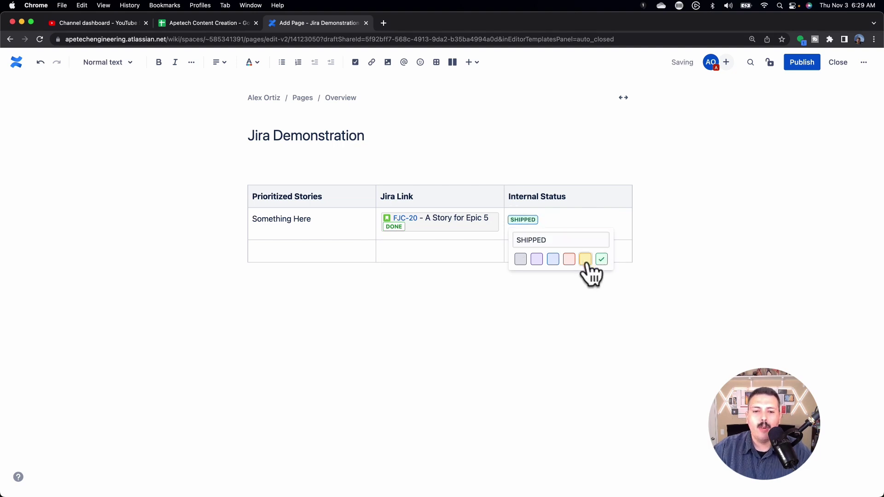
left_click(635, 303)
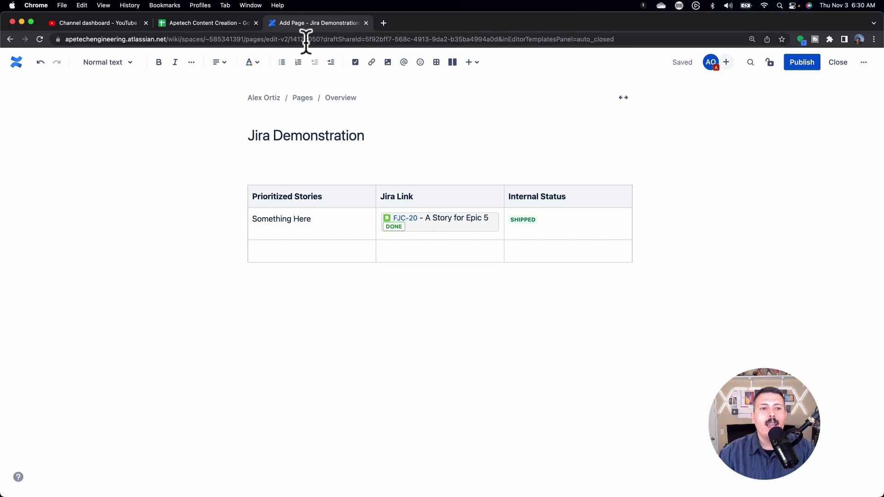
In a new tab, open the Jira saved filter 'Filter for TURKEY board'.
left_click(384, 23)
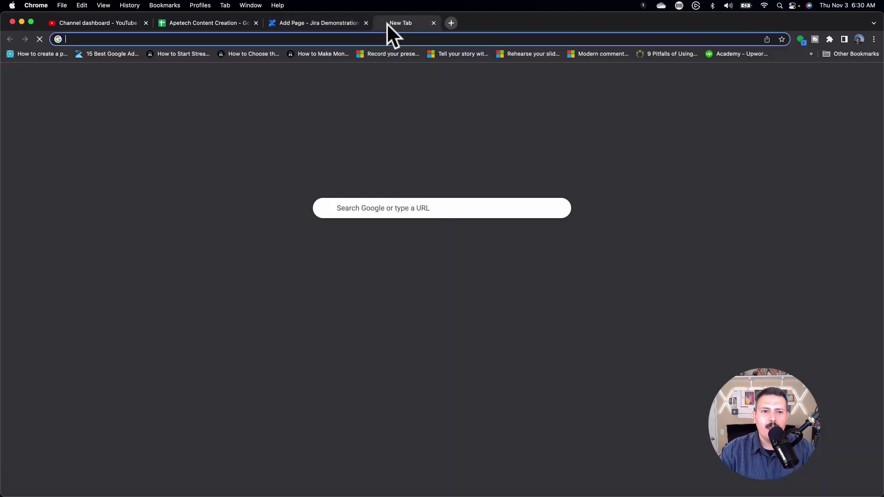
type("ap")
key("Return")
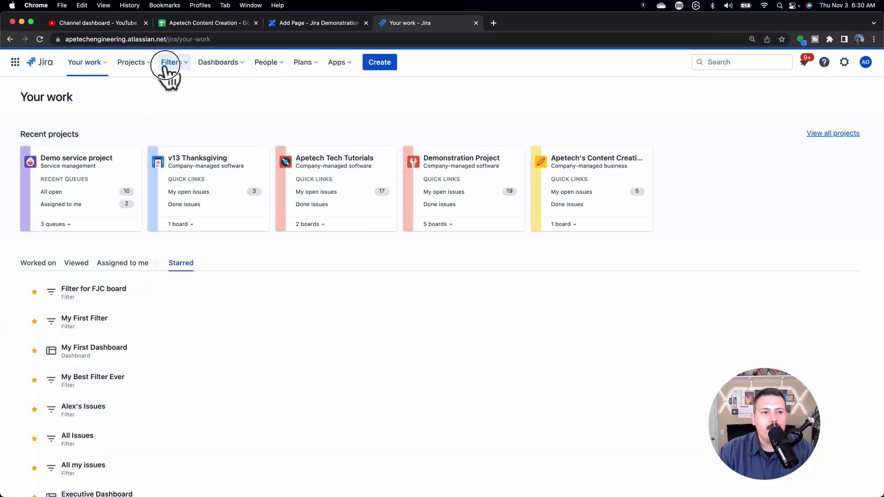
left_click(171, 65)
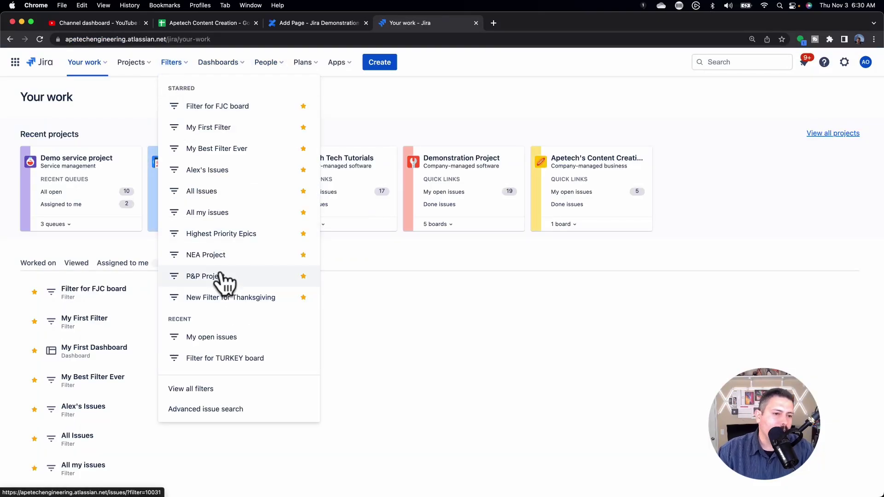
left_click(208, 368)
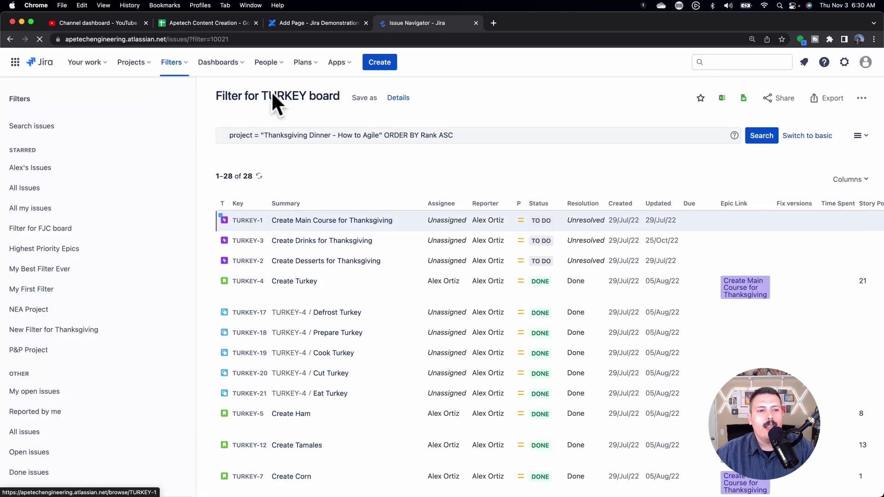
Select and copy the 'Filter for TURKEY board' title text.
left_click_drag(341, 98, 216, 96)
left_click(212, 97)
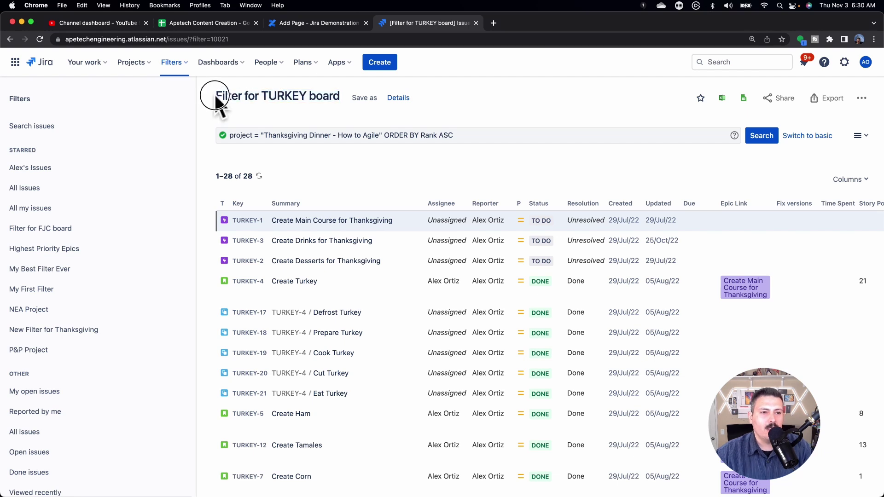
triple_click(217, 96)
key("super+c")
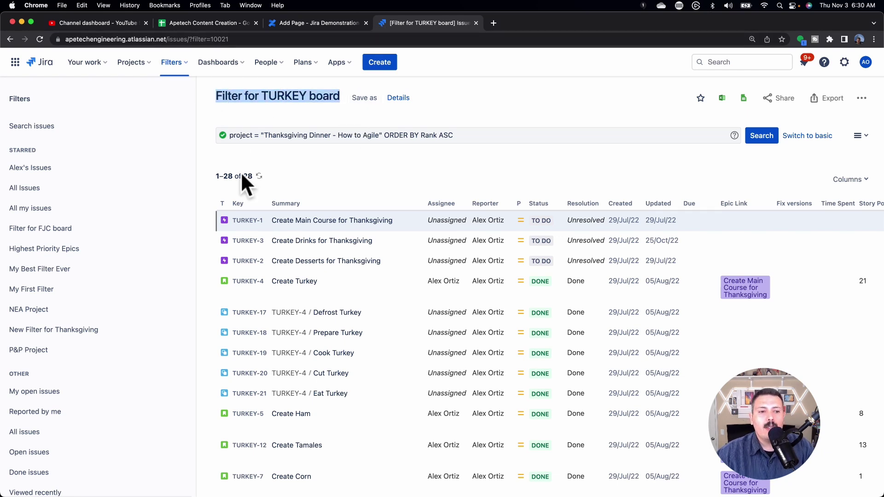
scroll(278, 295, "down", 10)
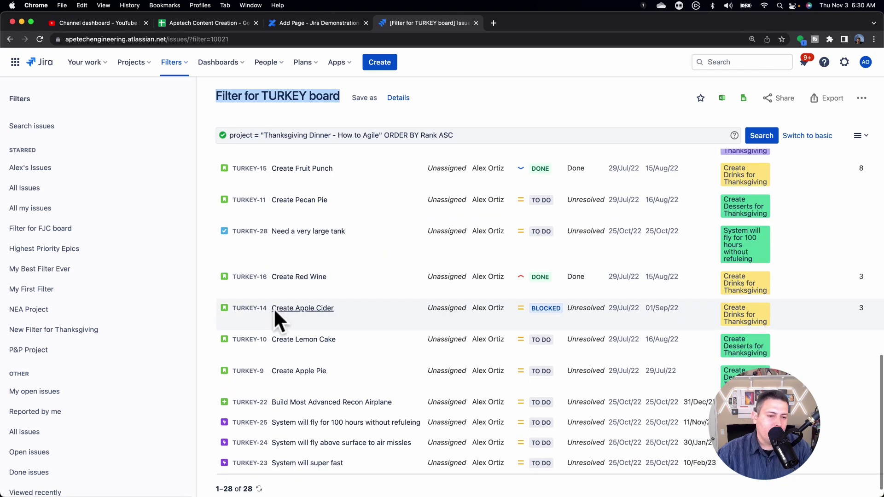
scroll(277, 295, "up", 10)
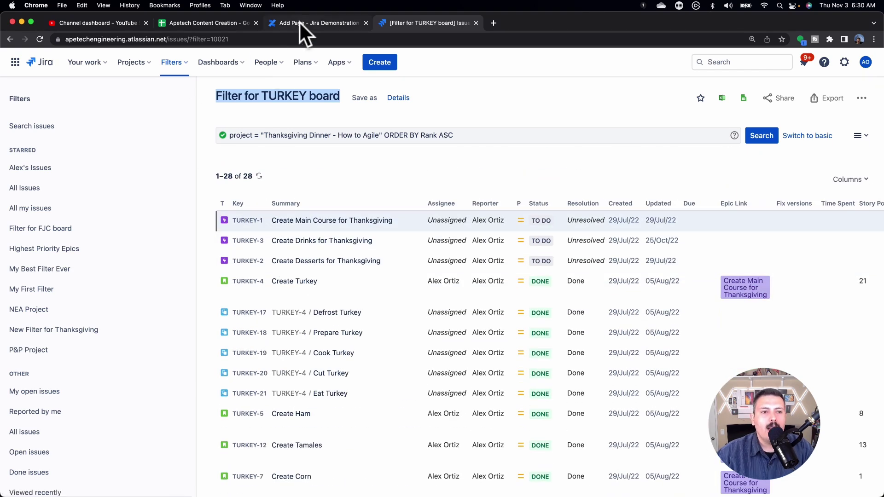
Insert a Jira macro below the table and search filter = "Filter for TURKEY board".
left_click(300, 21)
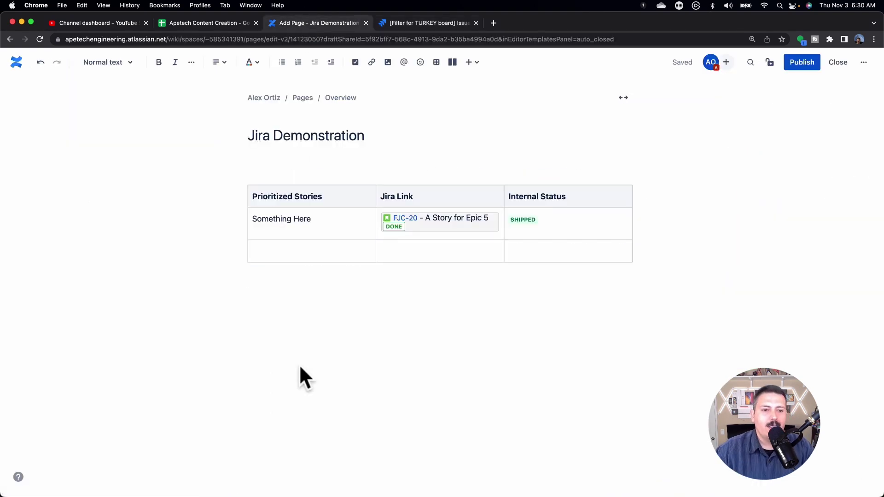
type("/jira")
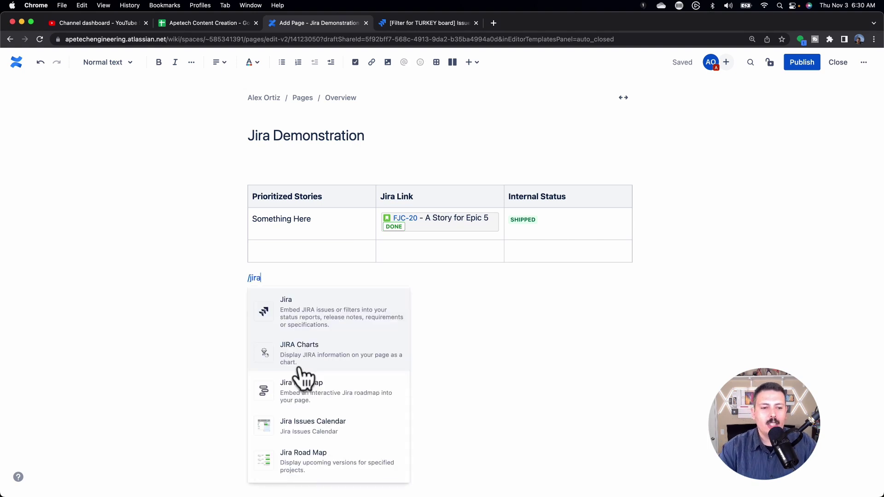
key("Return")
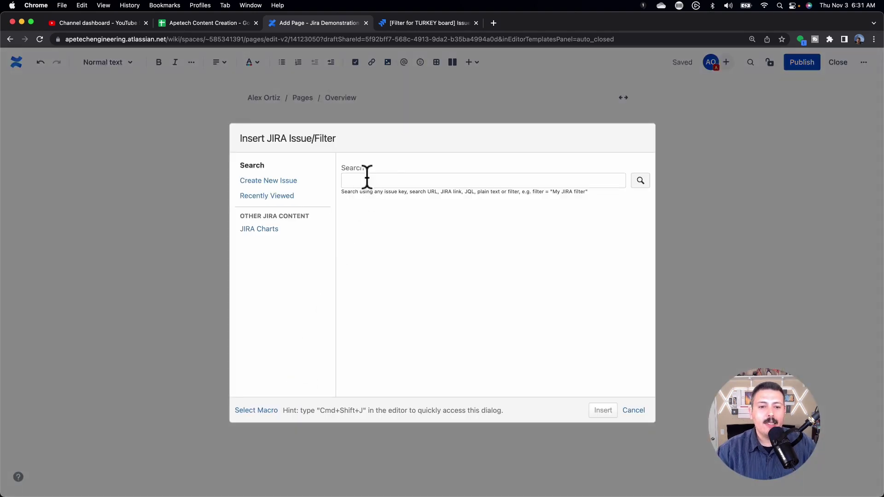
left_click(367, 180)
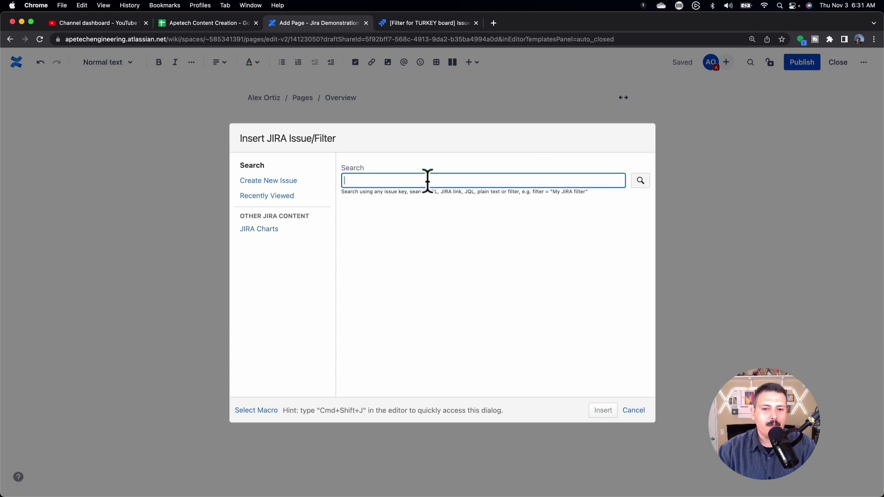
type("ilter = ")
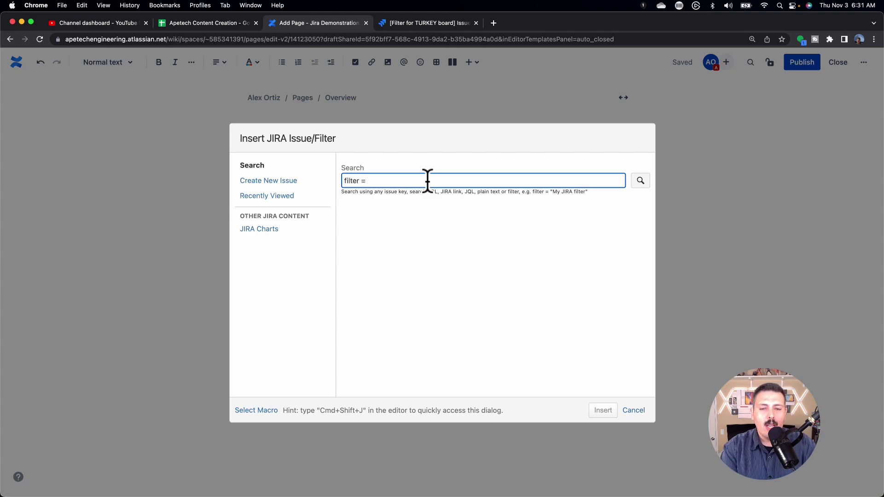
type("\"")
key("super+v")
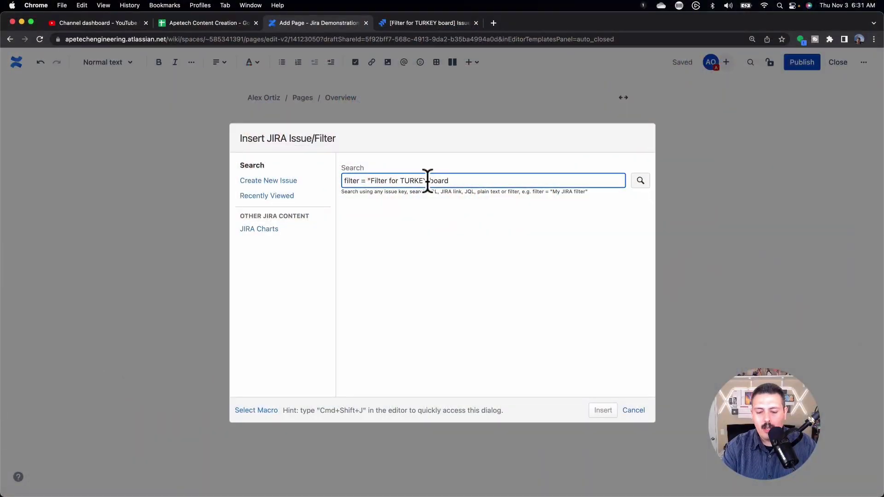
type("\"")
left_click(638, 180)
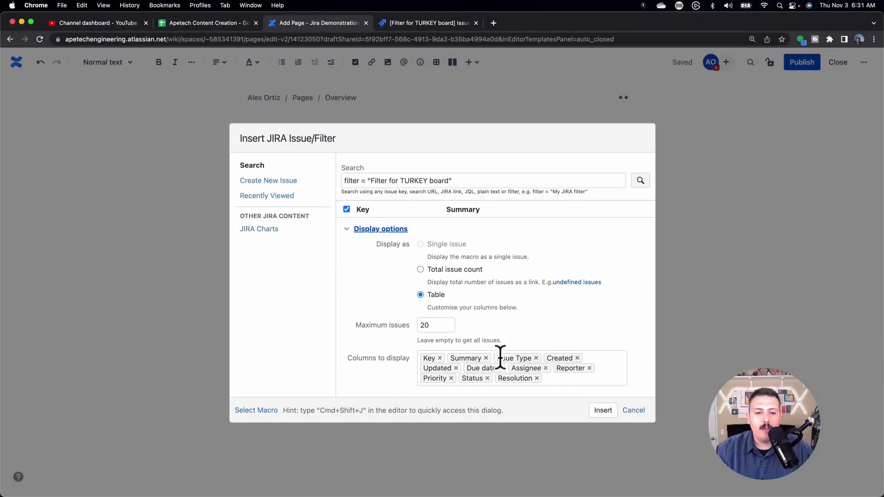
Remove the 20-issue limit, add Parent, ICE Impact and Fix versions columns, and insert the table.
left_click(396, 325)
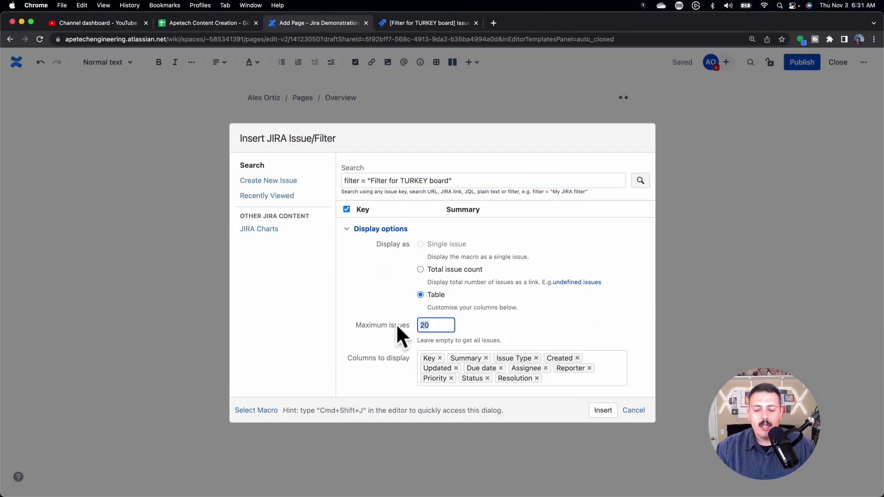
key("BackSpace")
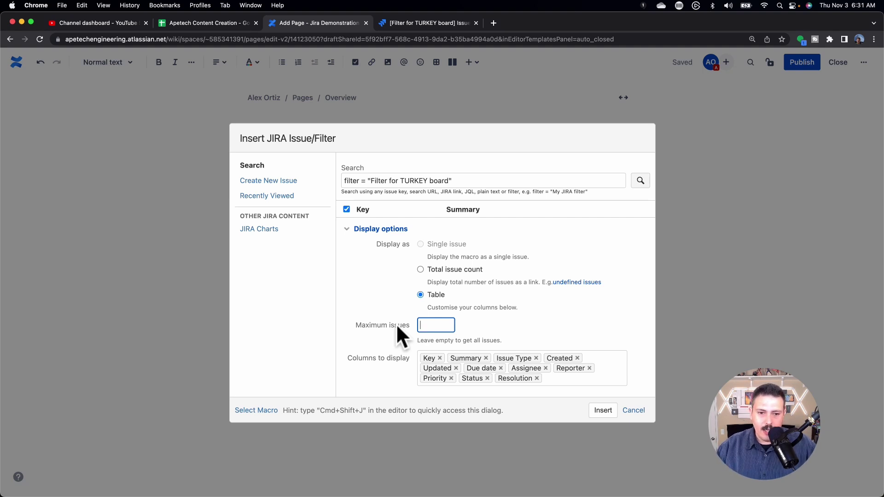
left_click(576, 380)
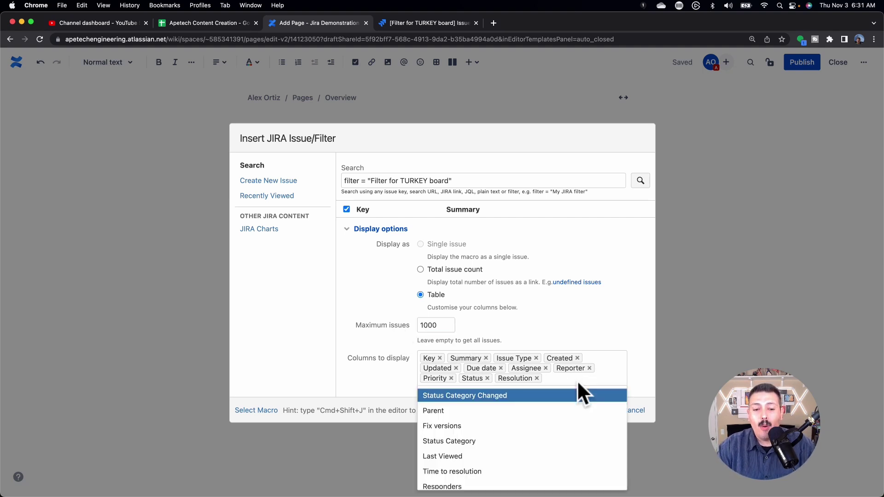
key("Down")
key("Return")
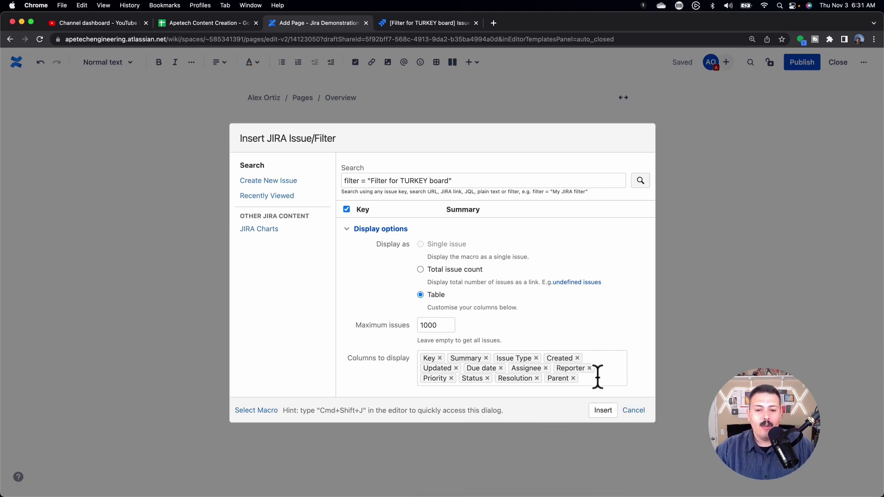
left_click(597, 377)
scroll(511, 454, "down", 5)
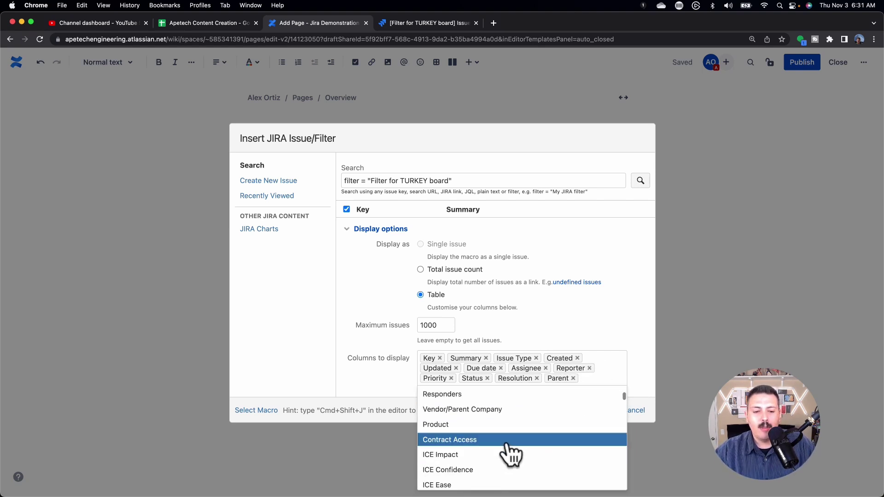
left_click(461, 456)
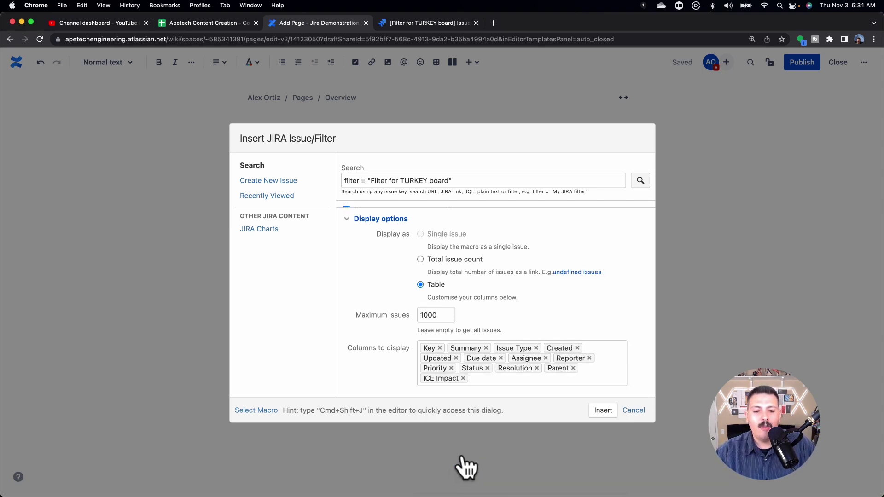
left_click(504, 382)
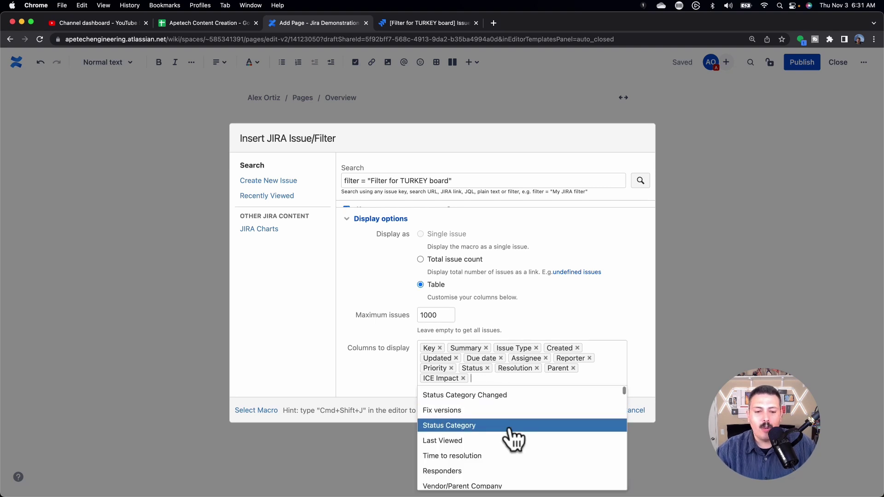
left_click(492, 410)
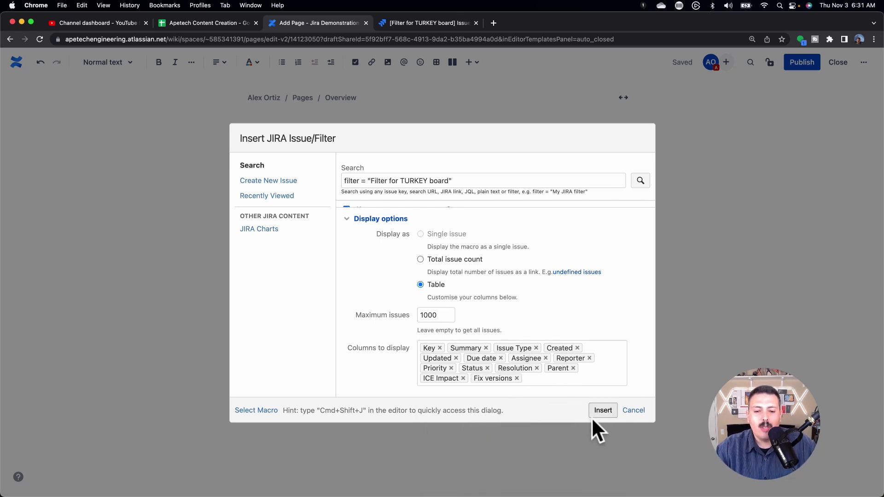
left_click(603, 411)
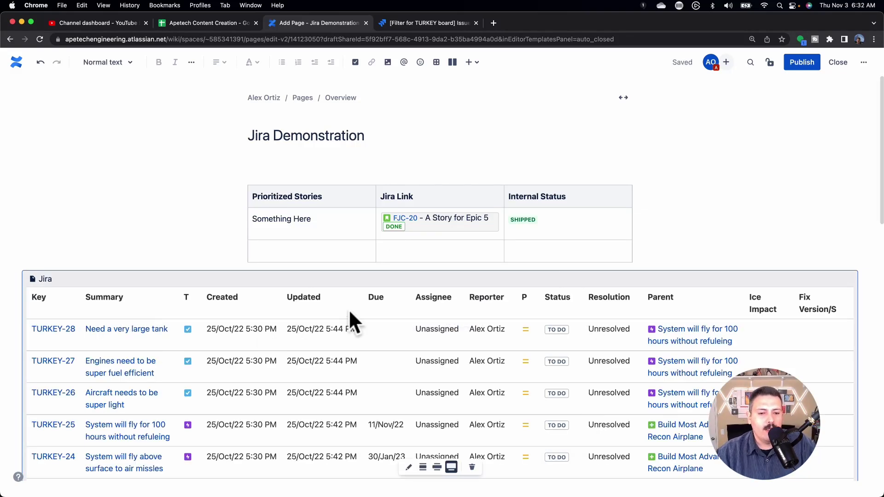
Review the embedded TURKEY issue table, then publish the Jira Demonstration page.
scroll(510, 311, "down", 5)
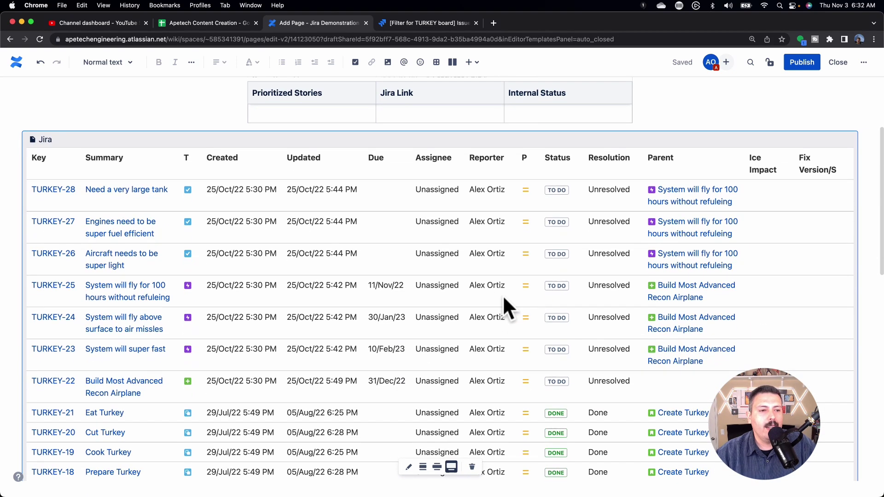
scroll(170, 323, "down", 15)
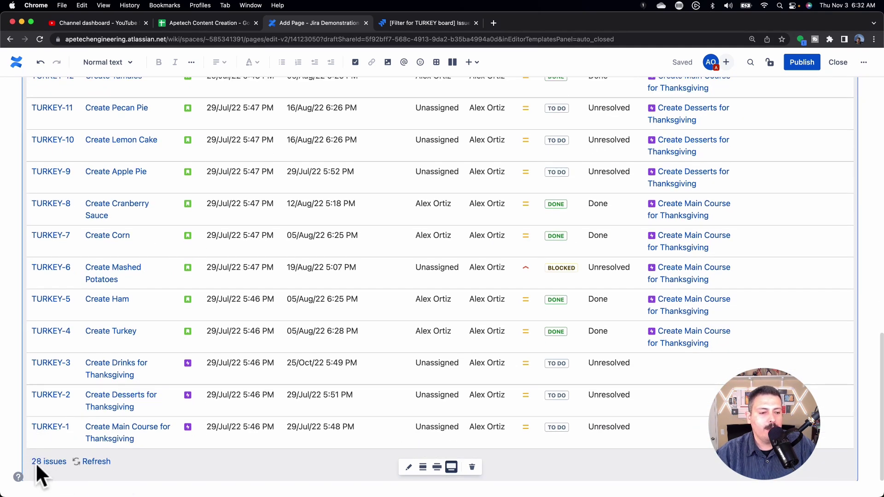
scroll(414, 276, "up", 7)
scroll(449, 226, "up", 8)
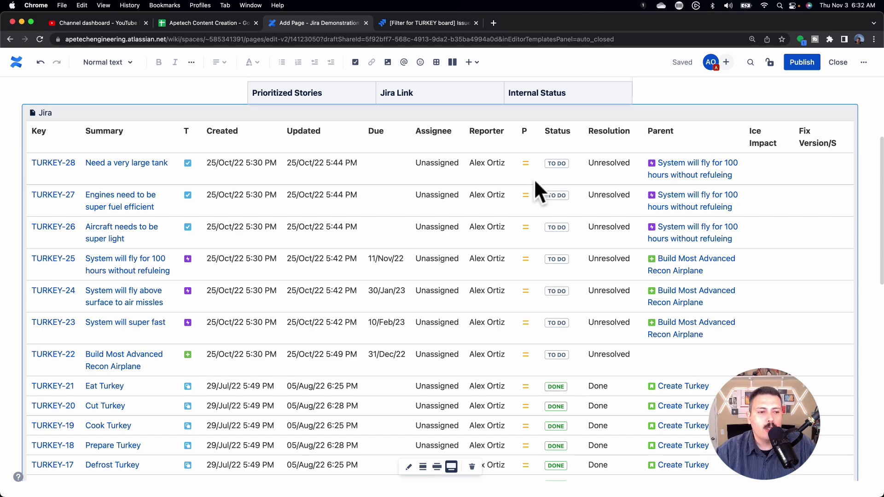
scroll(534, 189, "down", 4)
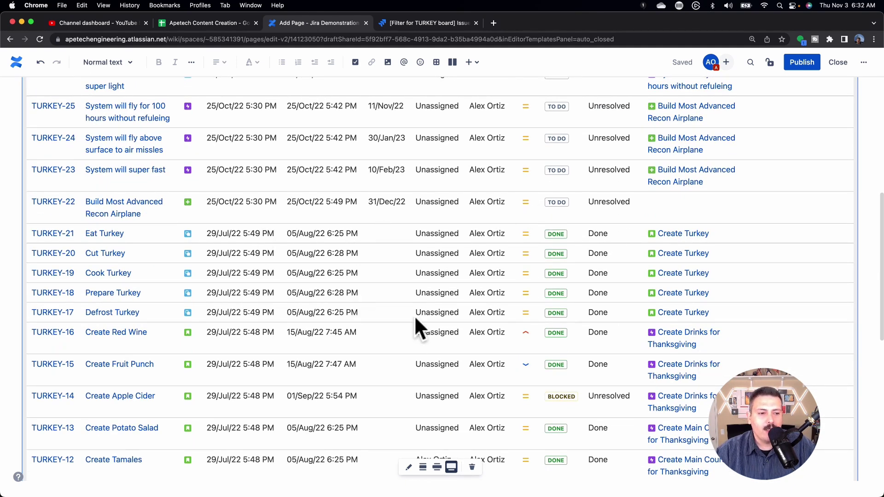
scroll(450, 302, "down", 6)
scroll(451, 302, "up", 10)
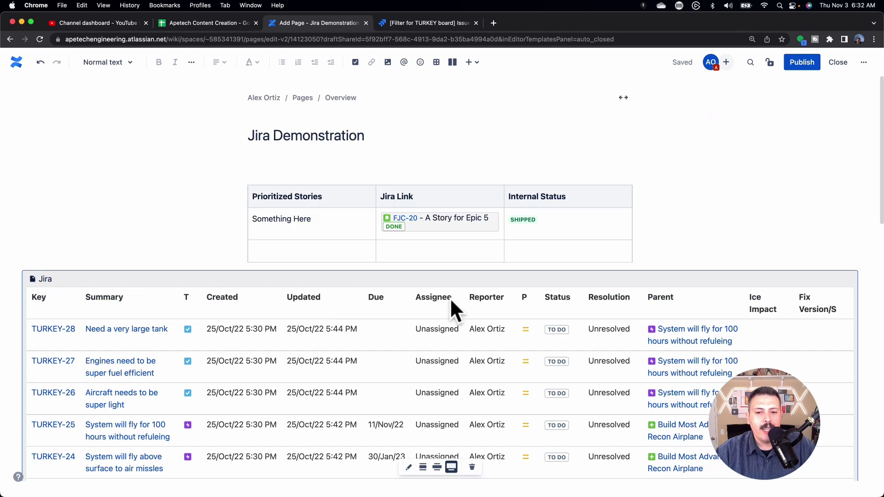
scroll(451, 302, "down", 3)
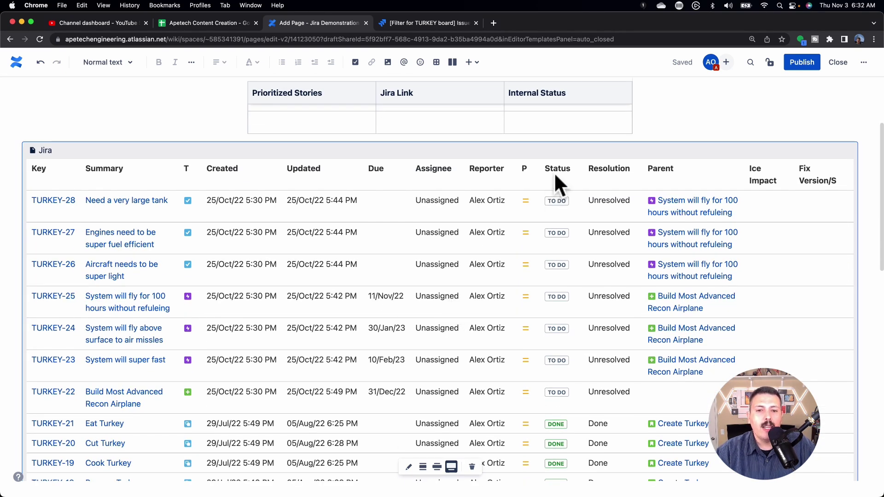
left_click(810, 59)
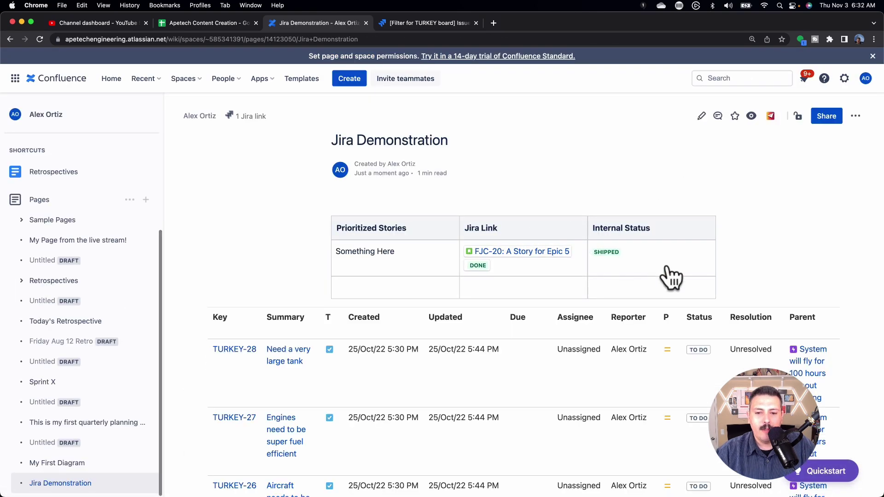
Re-sort the published TURKEY table by Status, priority, Summary, and finally Key.
scroll(746, 292, "down", 2)
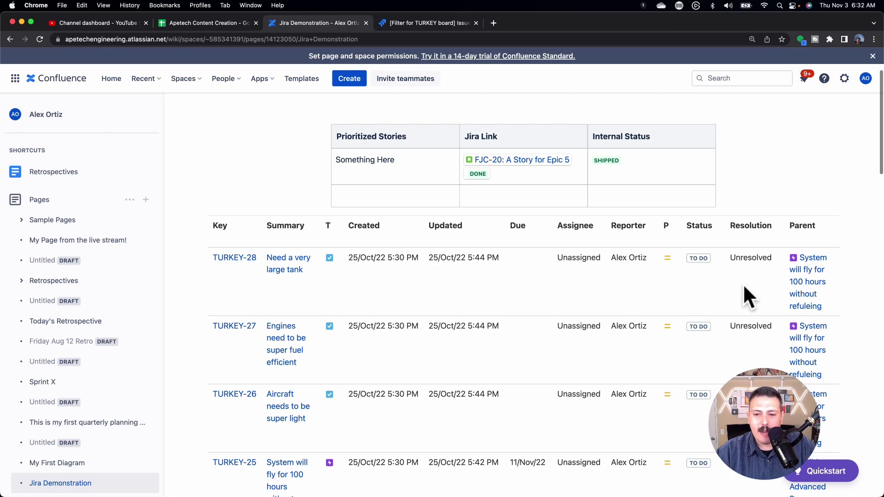
left_click(695, 230)
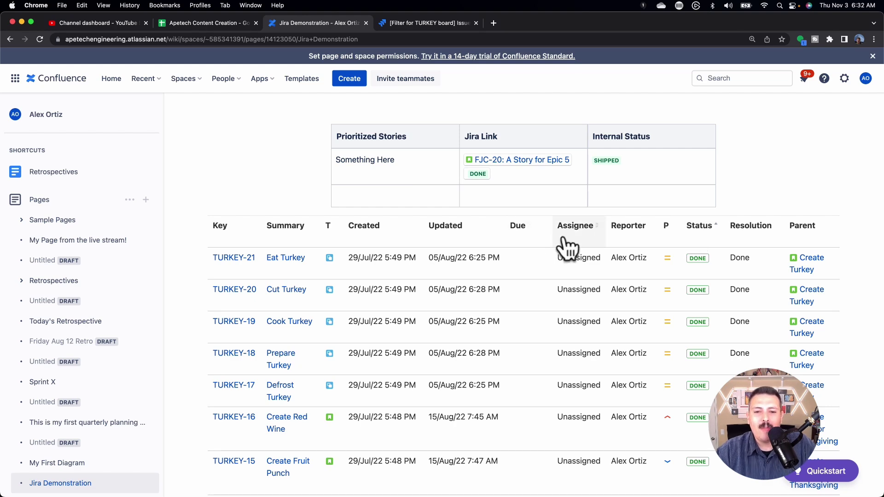
left_click(671, 231)
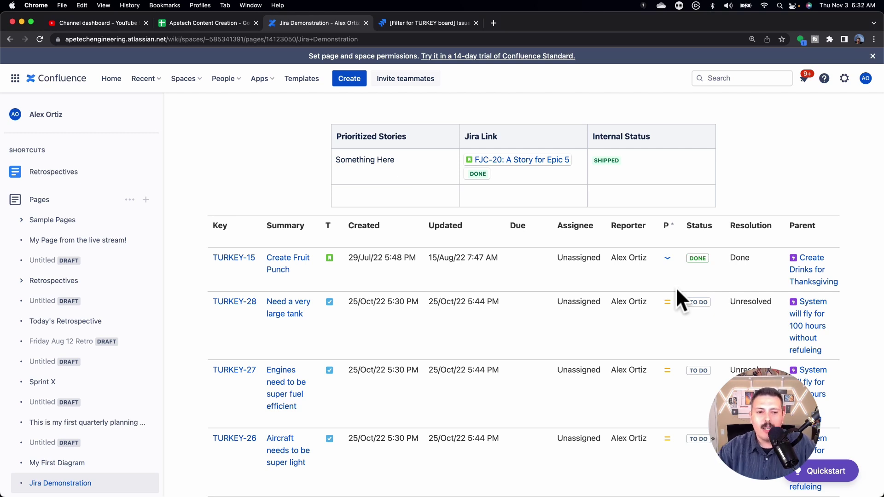
left_click(291, 230)
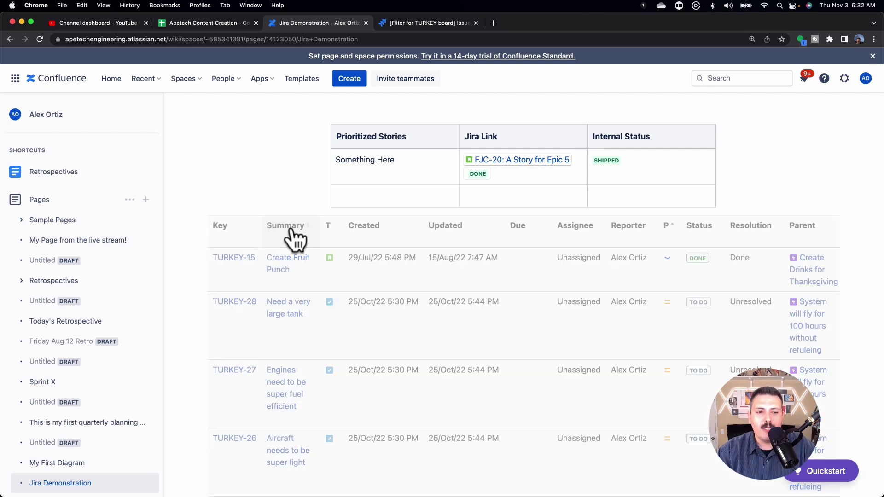
left_click(219, 231)
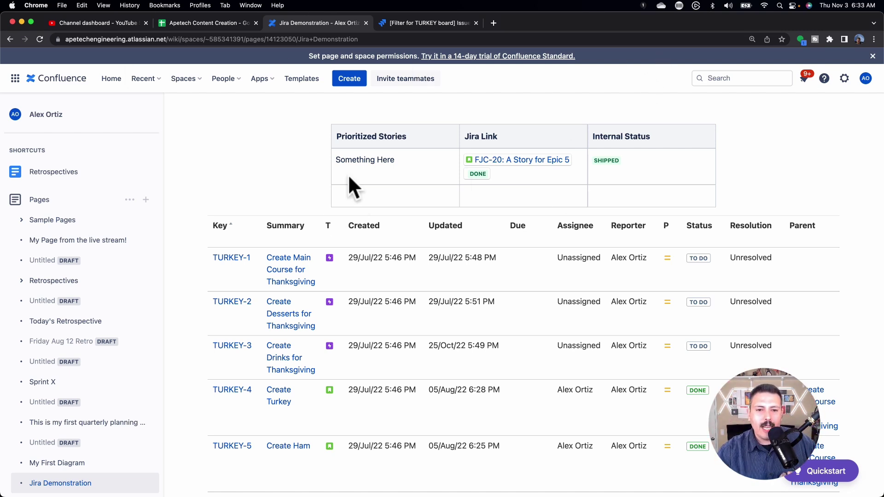
mouse_move(474, 165)
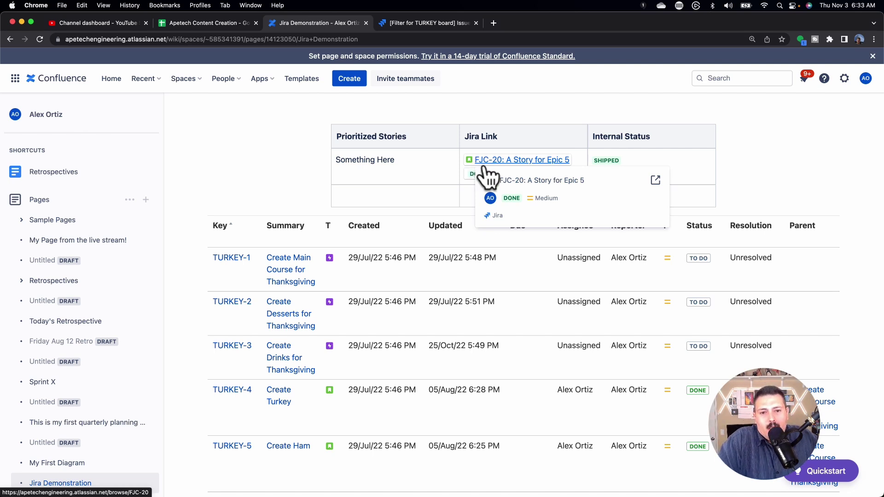
scroll(423, 256, "up", 3)
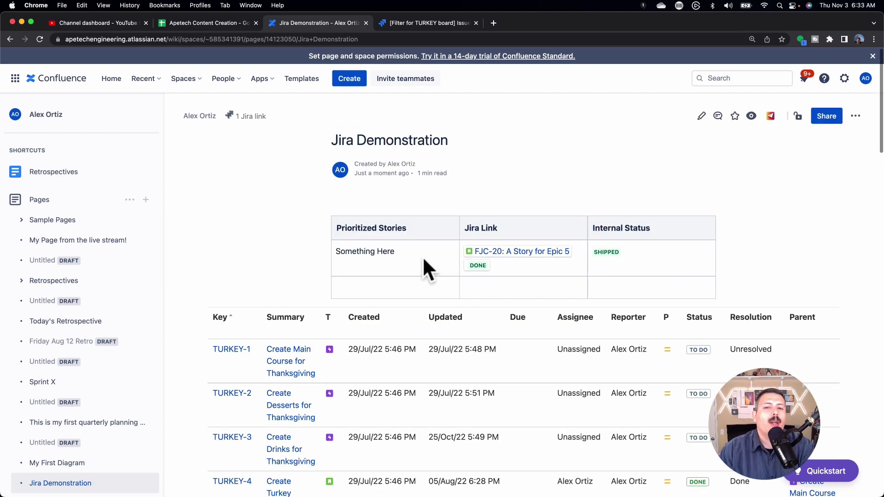
Reopen the Jira Demonstration page for editing and add an Advanced Roadmaps for Jira plan via /jira.
left_click(701, 116)
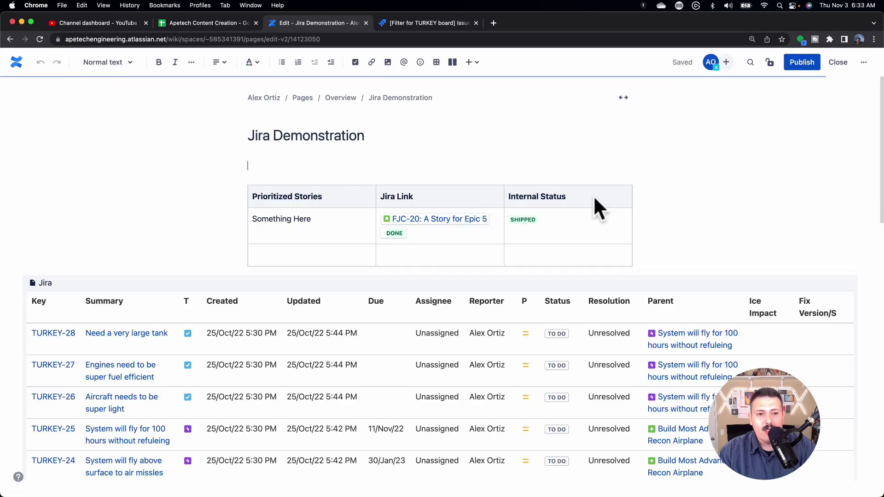
type("/jira")
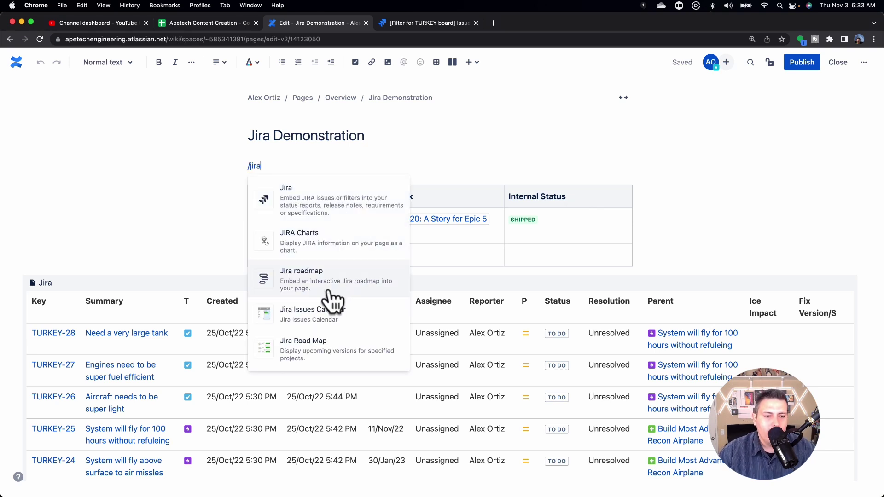
scroll(330, 300, "down", 1)
scroll(330, 301, "down", 1)
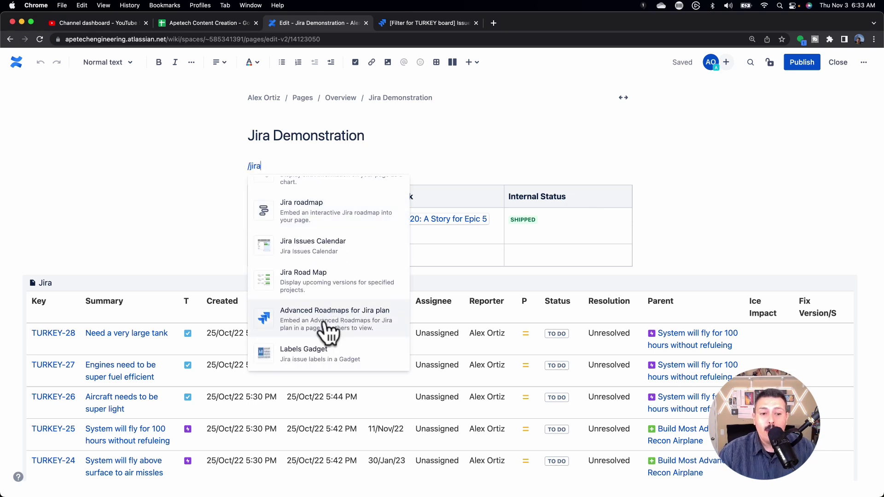
left_click(326, 323)
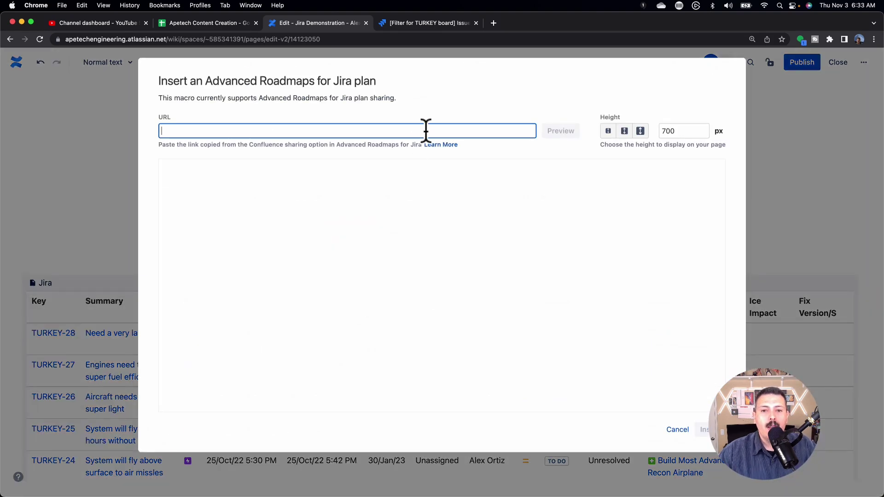
left_click(438, 23)
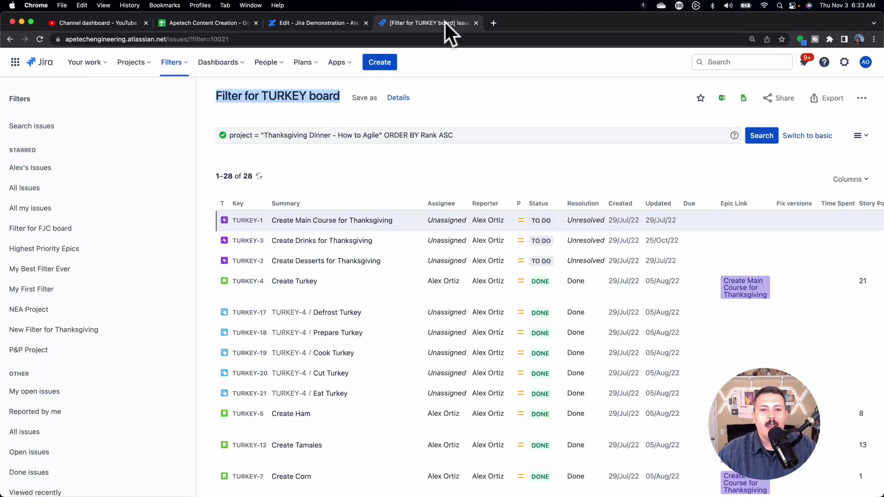
Generate and copy a Confluence share link for the Thanksgiving Demo plan.
left_click(315, 64)
left_click(336, 107)
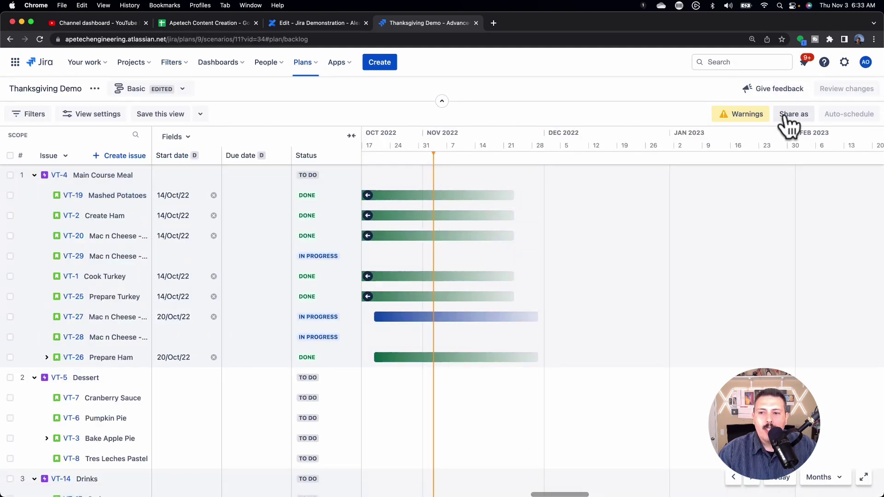
left_click(788, 122)
left_click(622, 138)
left_click(243, 169)
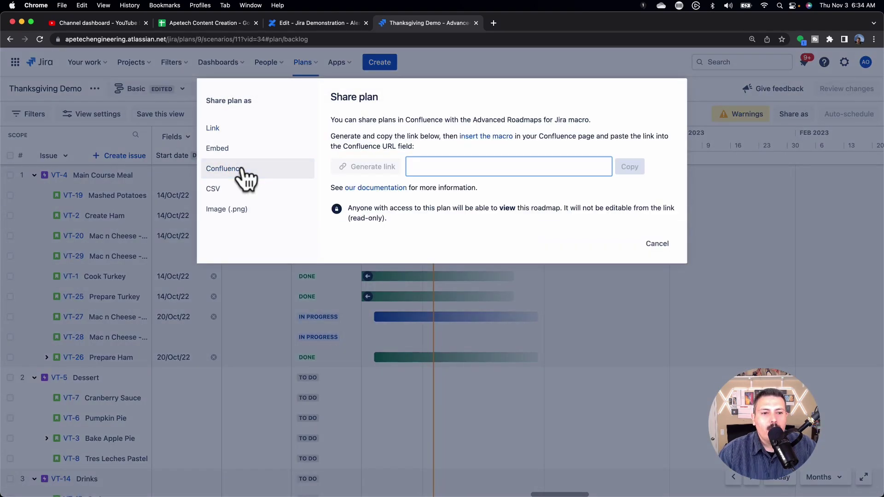
left_click(374, 166)
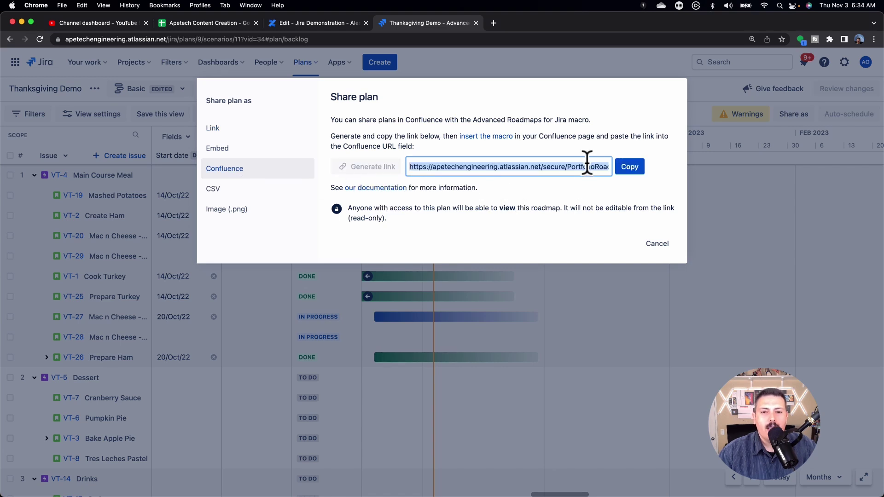
left_click(629, 166)
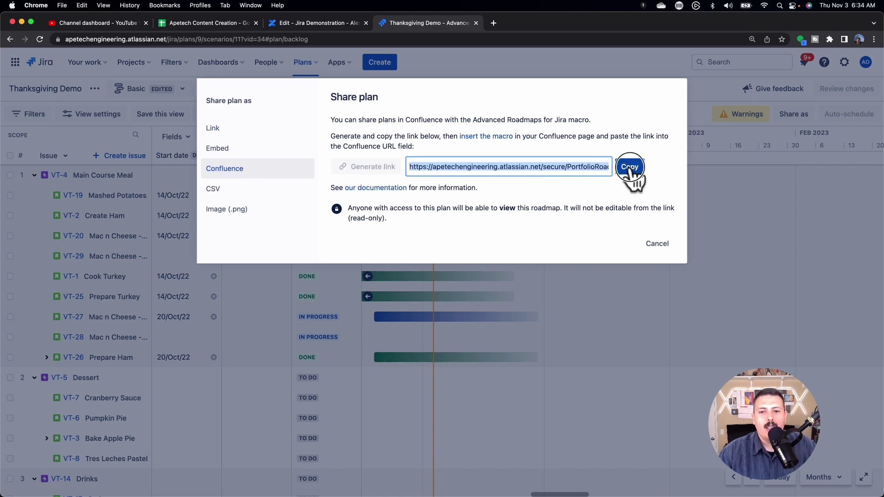
Paste the Thanksgiving Demo plan link, preview it, and insert the roadmap into the page.
left_click(314, 20)
key("super+v")
left_click(555, 131)
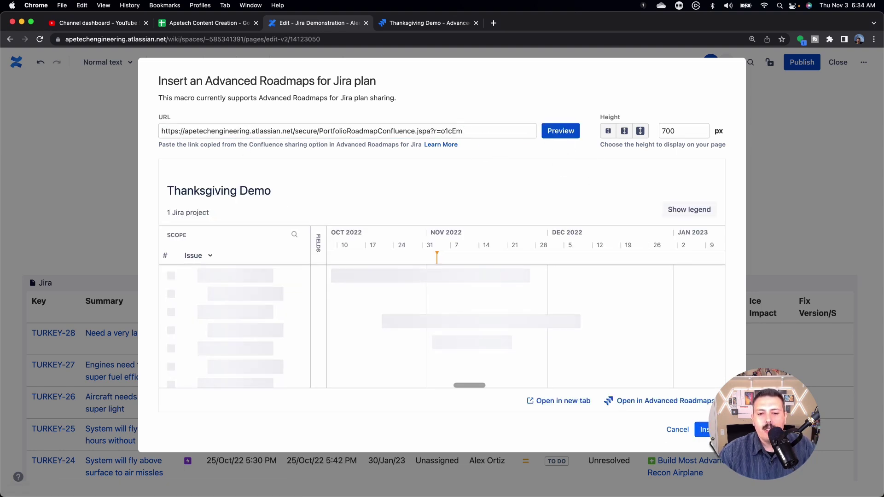
left_click(703, 430)
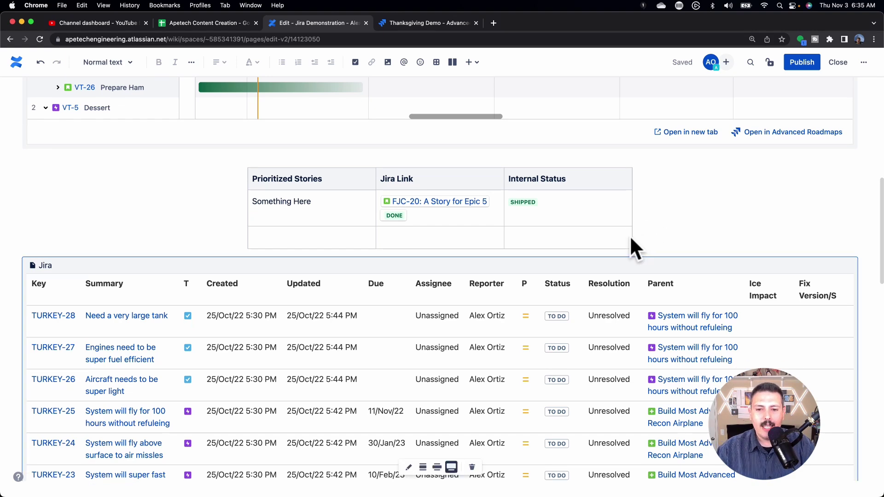
Close the share plan dialog and open My First Dashboard from the starred dashboards.
left_click(432, 23)
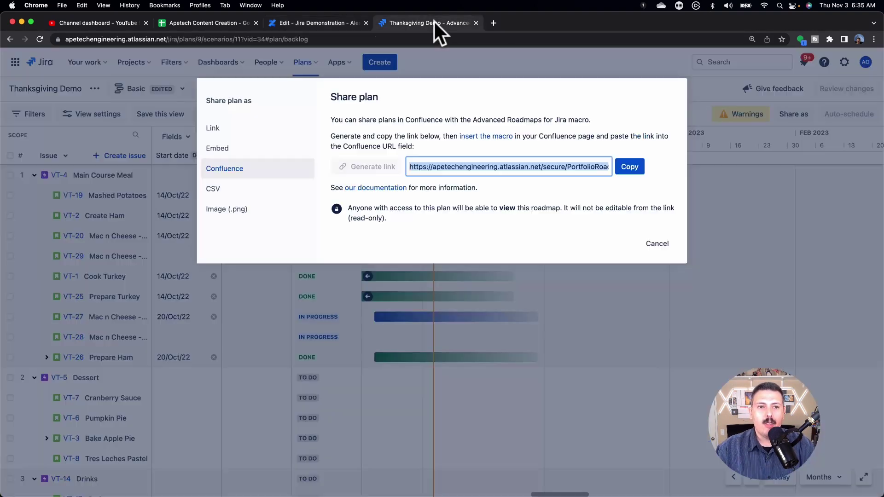
left_click(657, 244)
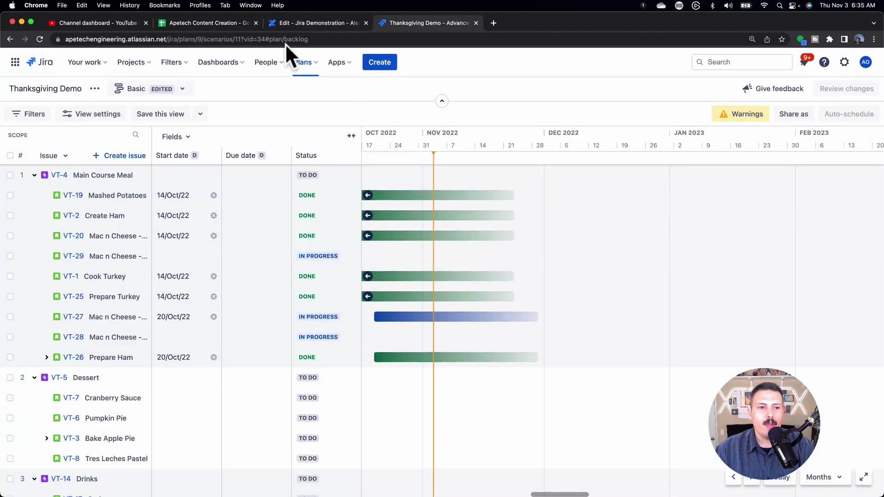
left_click(218, 62)
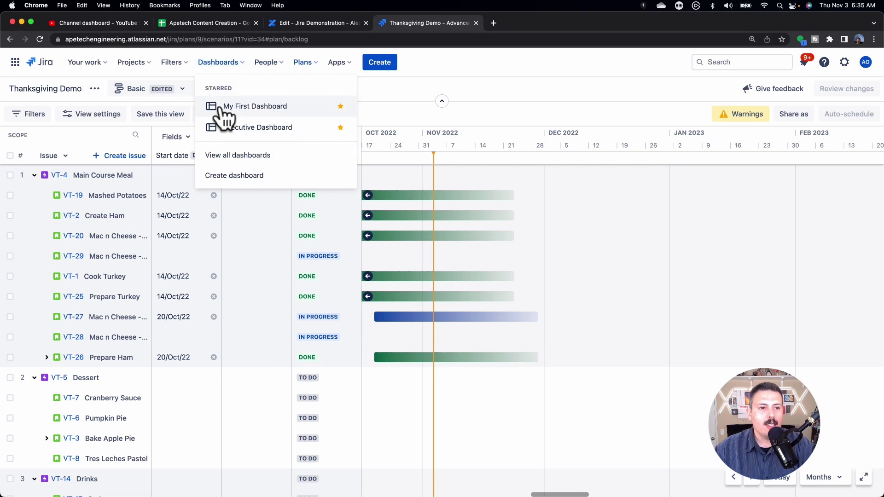
left_click(258, 107)
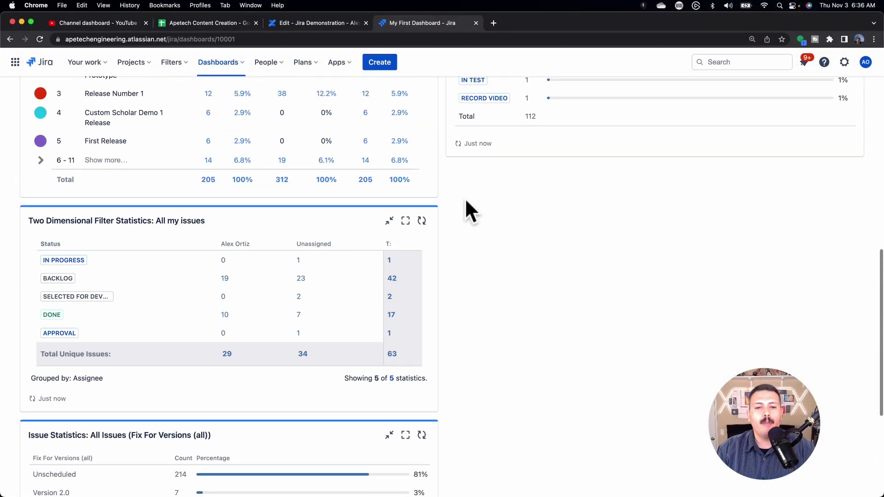
scroll(465, 202, "up", 5)
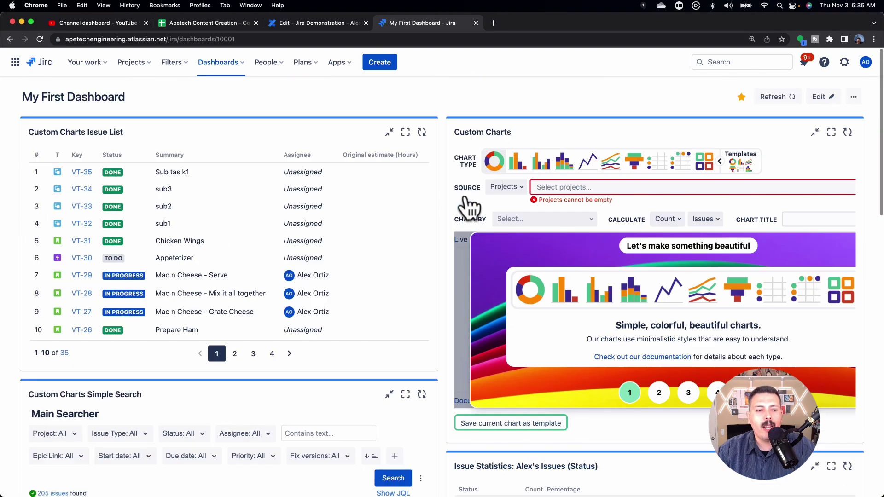
Put My First Dashboard into edit mode and browse the Add a Gadget catalogue.
left_click(226, 64)
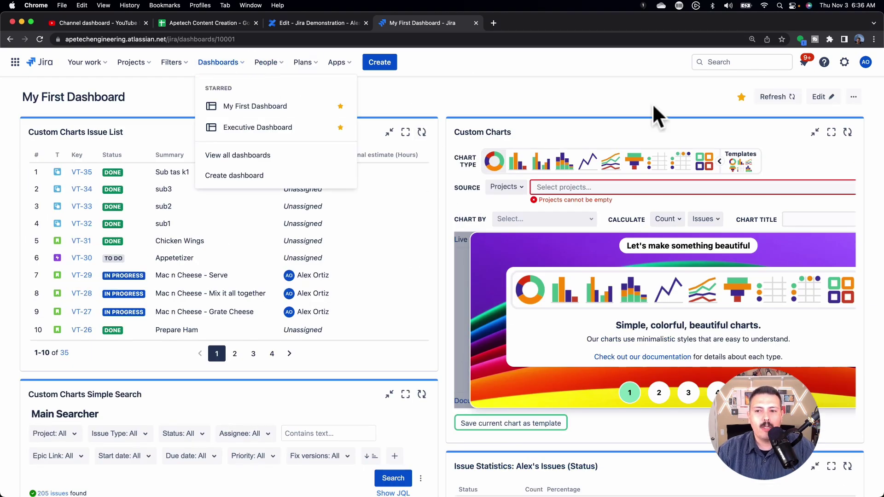
left_click(819, 98)
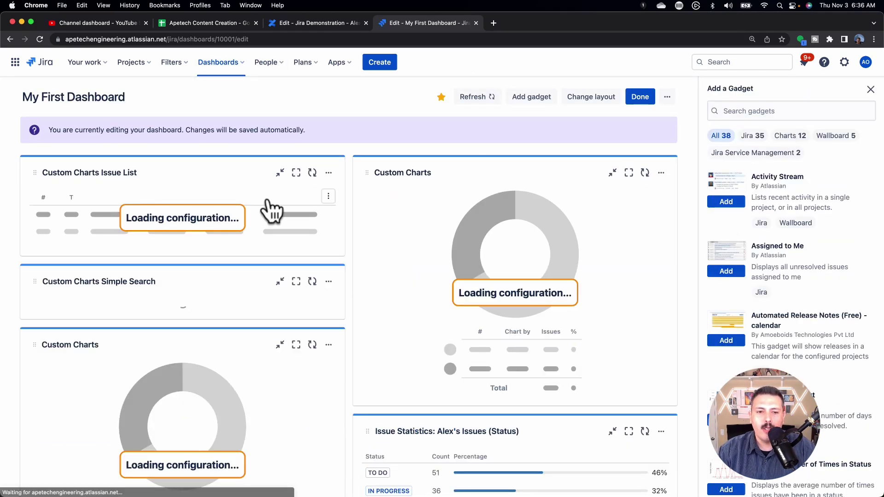
scroll(797, 236, "down", 20)
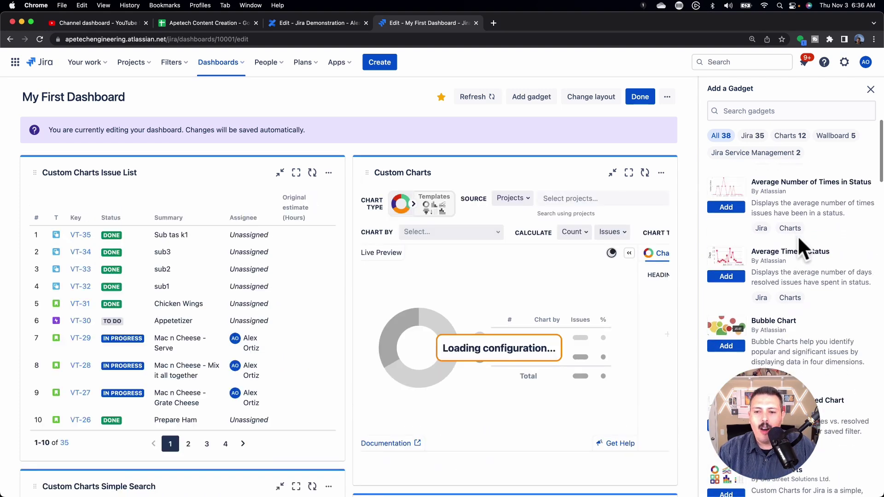
scroll(790, 261, "down", 5)
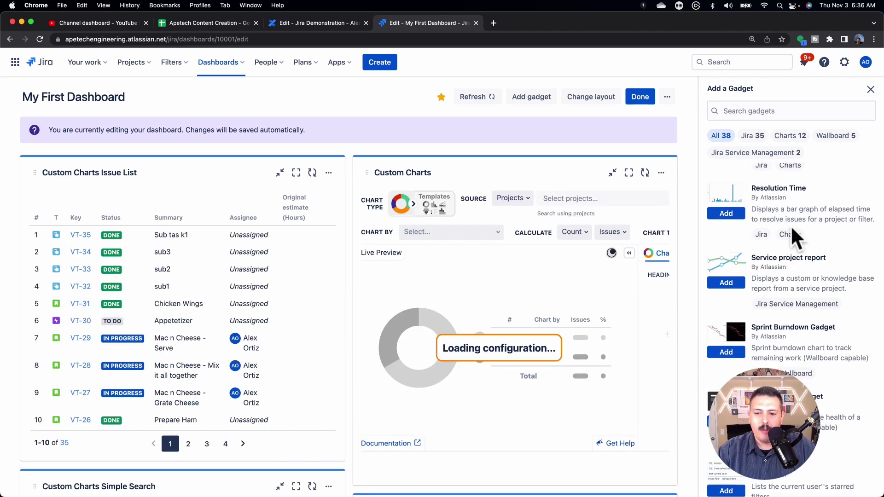
scroll(792, 236, "up", 20)
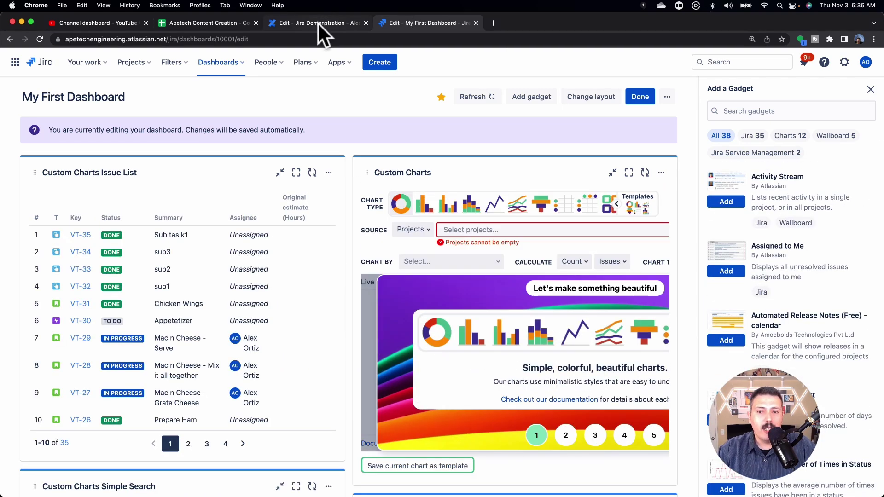
left_click(316, 23)
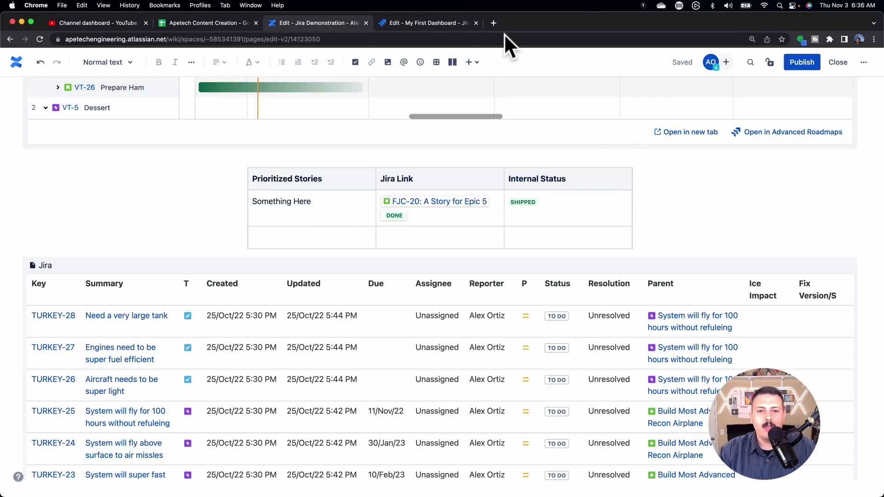
Insert the Workload Pie Chart gadget from the External content elements.
left_click(470, 63)
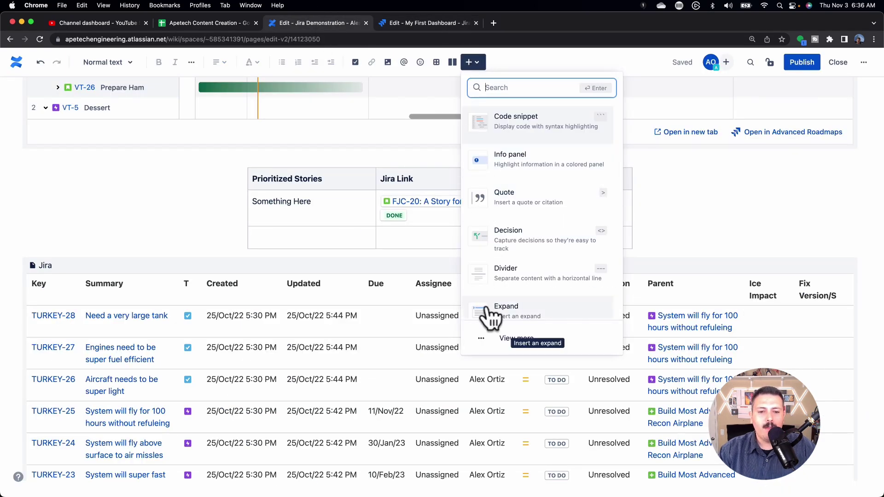
left_click(514, 338)
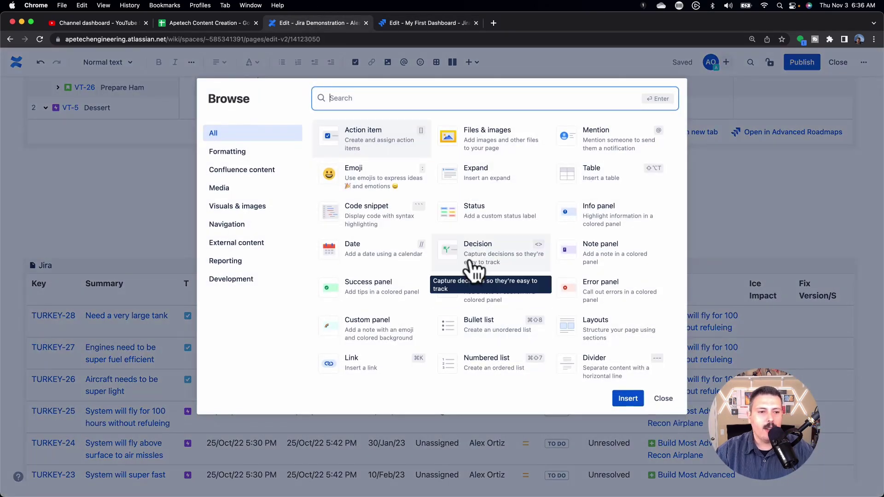
left_click(233, 244)
scroll(350, 276, "down", 5)
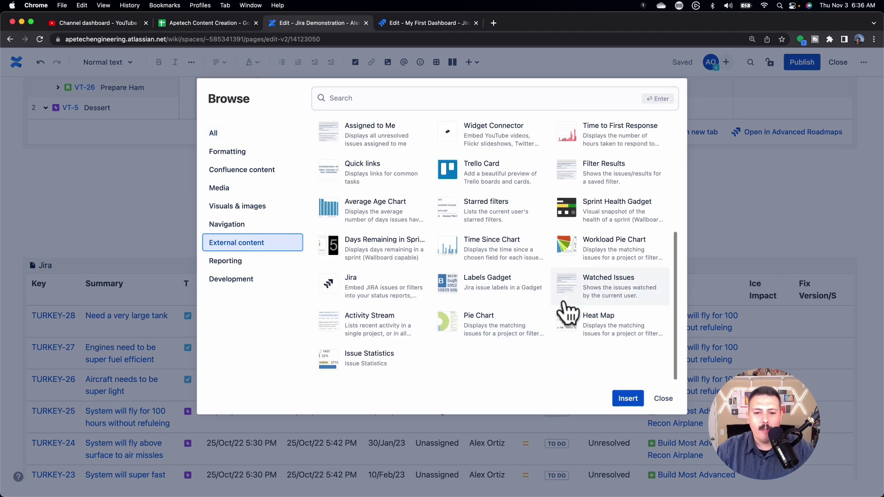
left_click(628, 399)
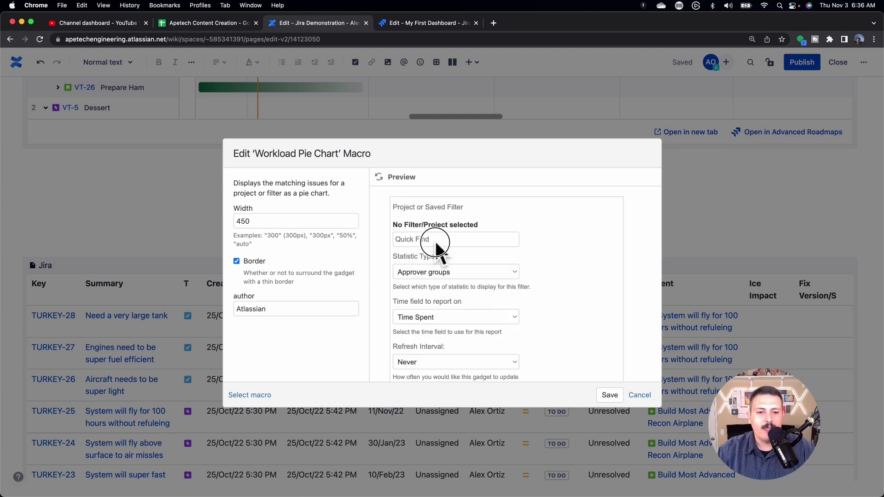
Paste the copied link into the filter search field, then clear it again.
left_click(435, 240)
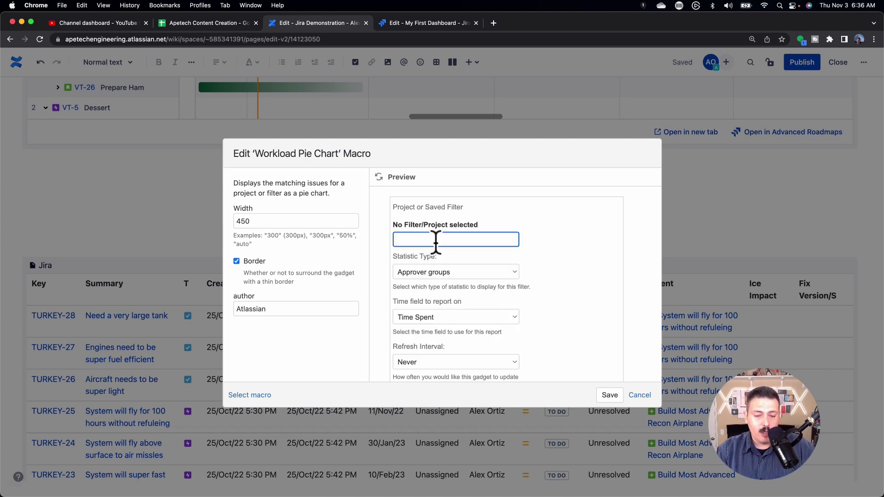
key("super+v")
key("super+a")
key("BackSpace")
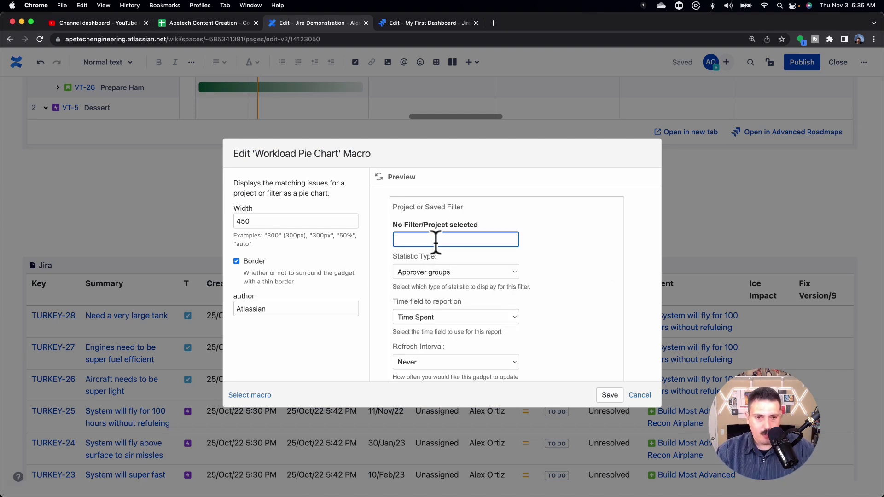
Open the My First Filter issue list in Jira and select its filter name.
left_click(426, 22)
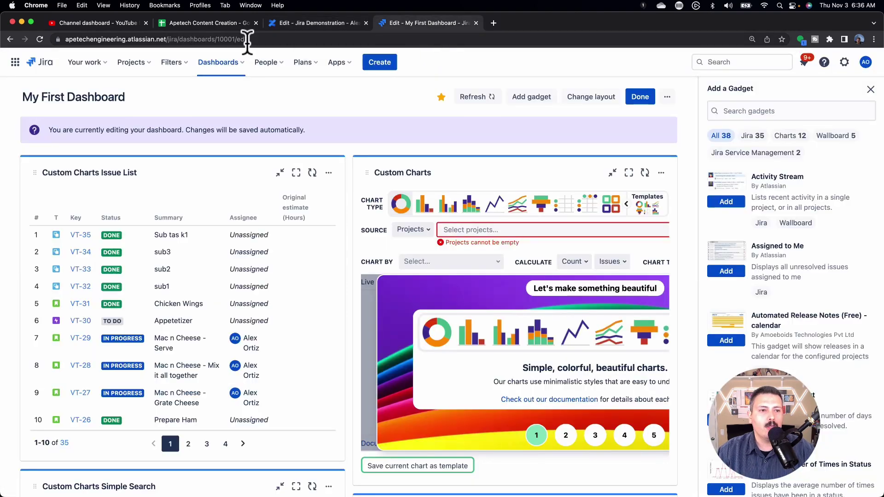
left_click(171, 65)
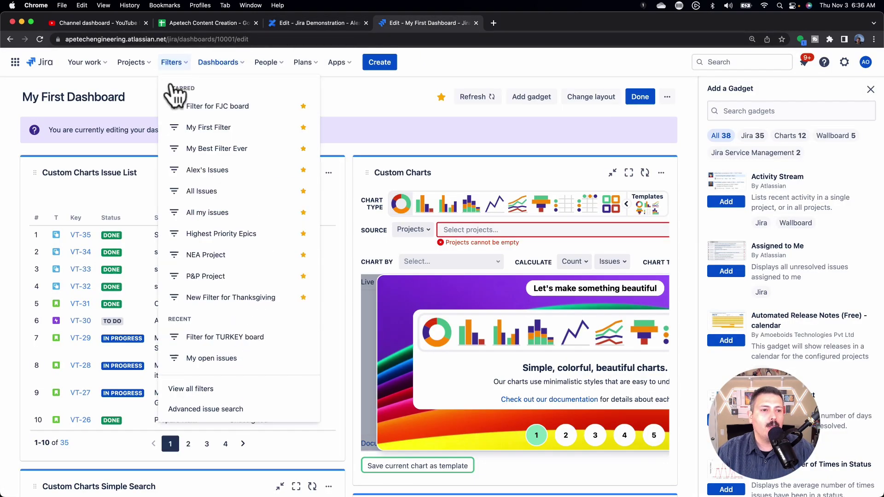
left_click(232, 132)
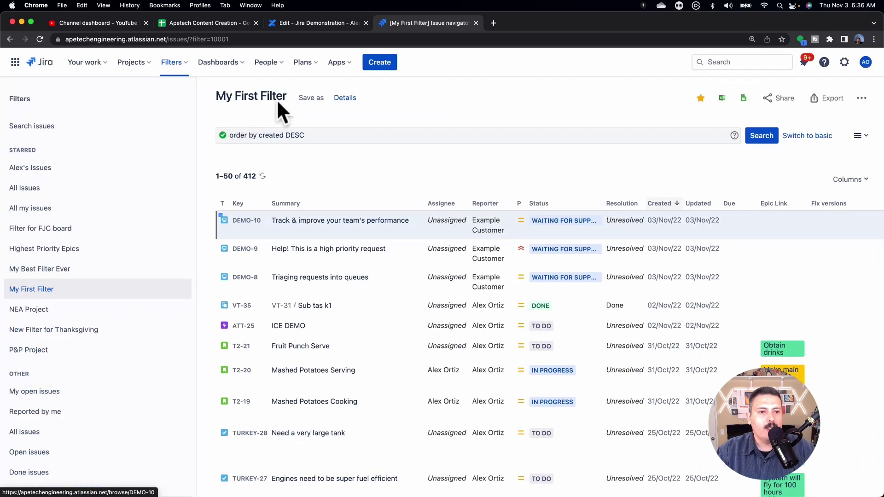
left_click_drag(289, 98, 222, 96)
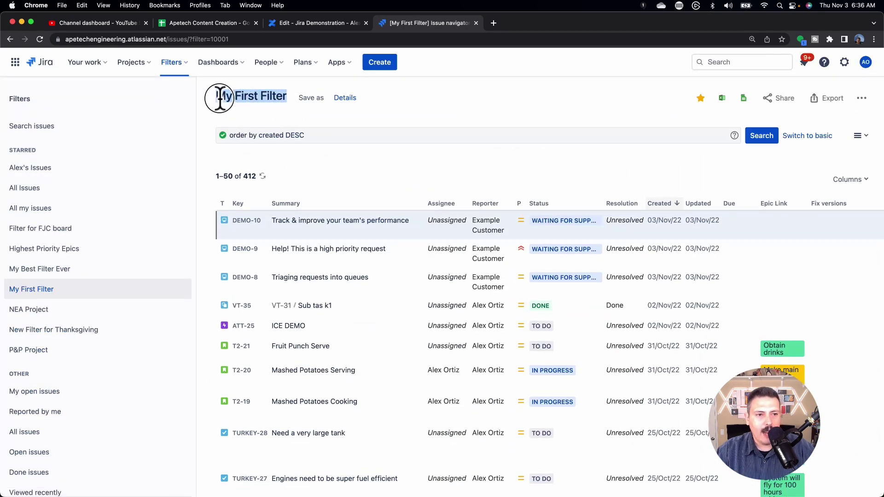
Set the pie chart to My First Filter, statistic type Assignee, Time Spent, and save.
left_click(299, 23)
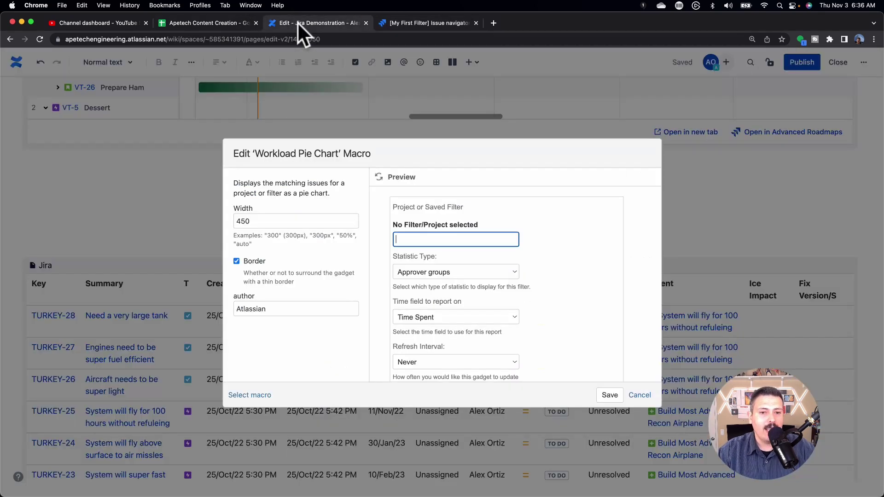
key("super+v")
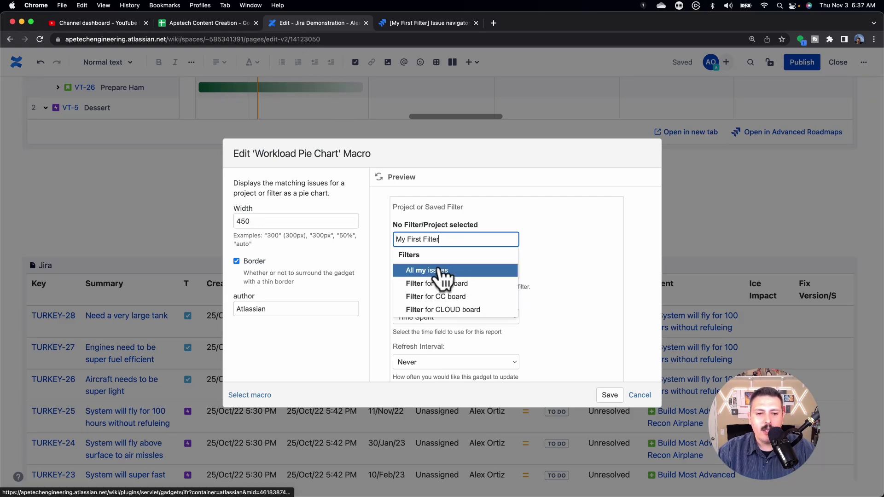
left_click(426, 273)
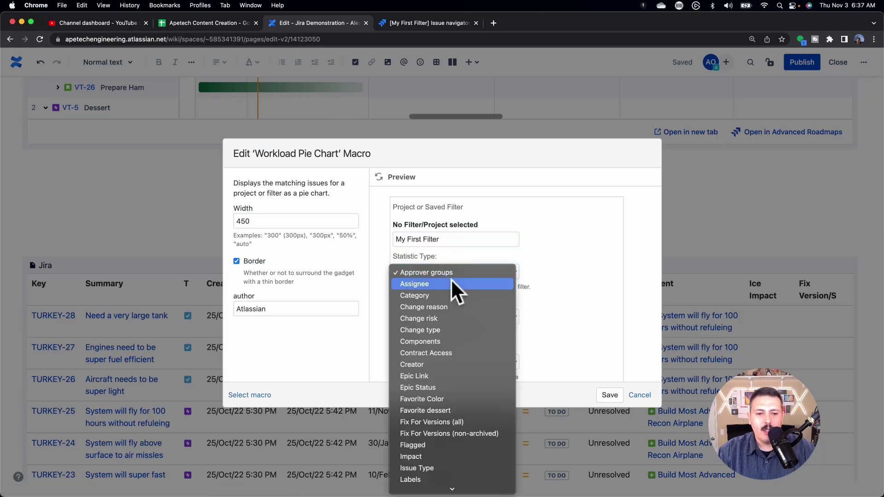
left_click(436, 285)
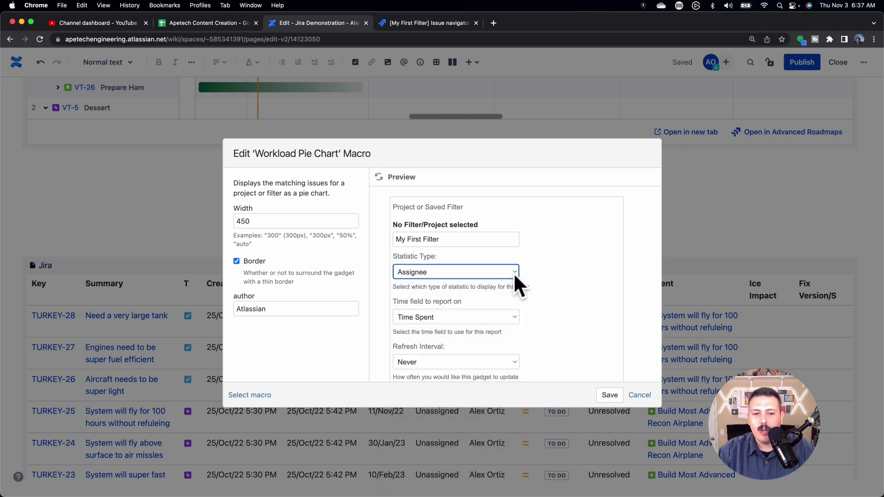
scroll(486, 289, "down", 2)
left_click(450, 266)
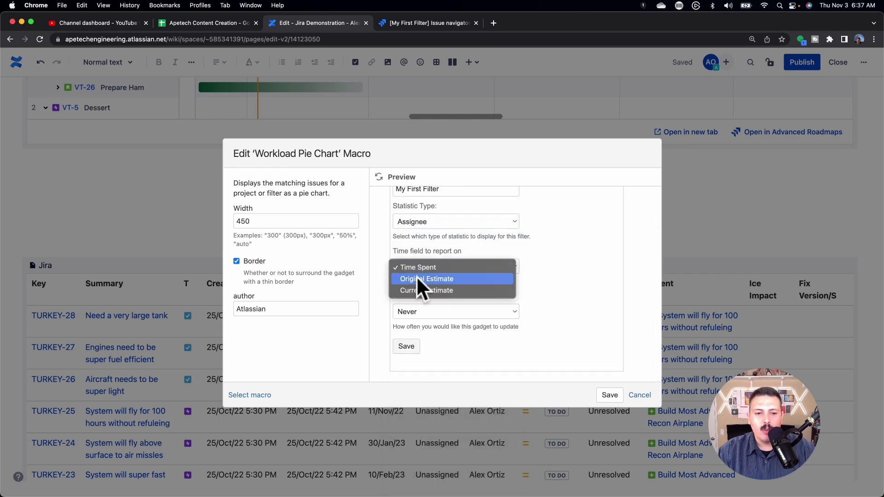
left_click(532, 258)
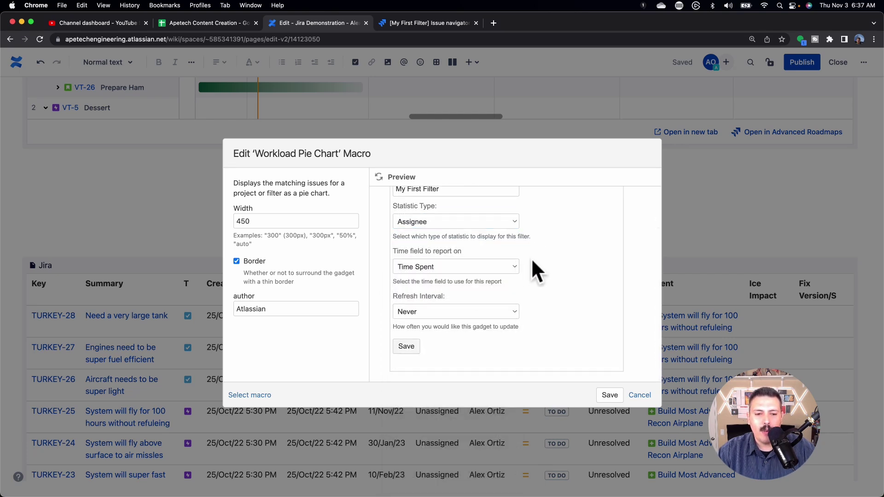
left_click(609, 395)
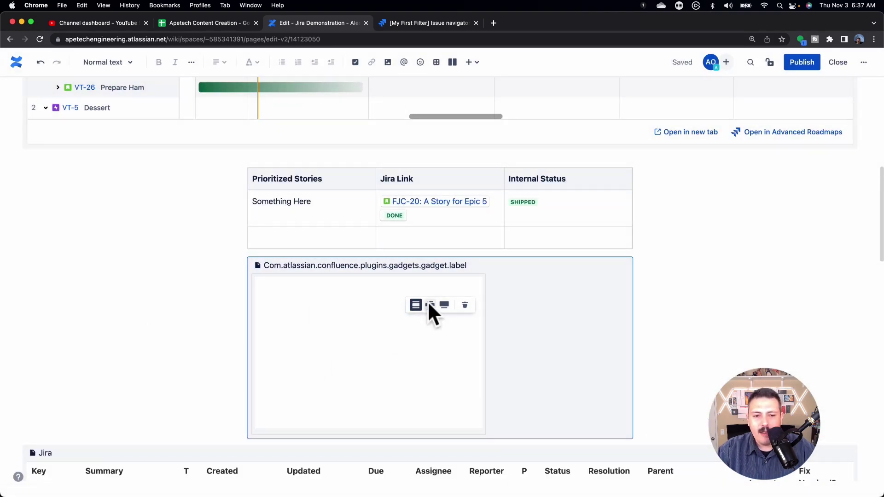
Publish the Jira Demonstration page and check the gadget below the status table.
left_click(801, 63)
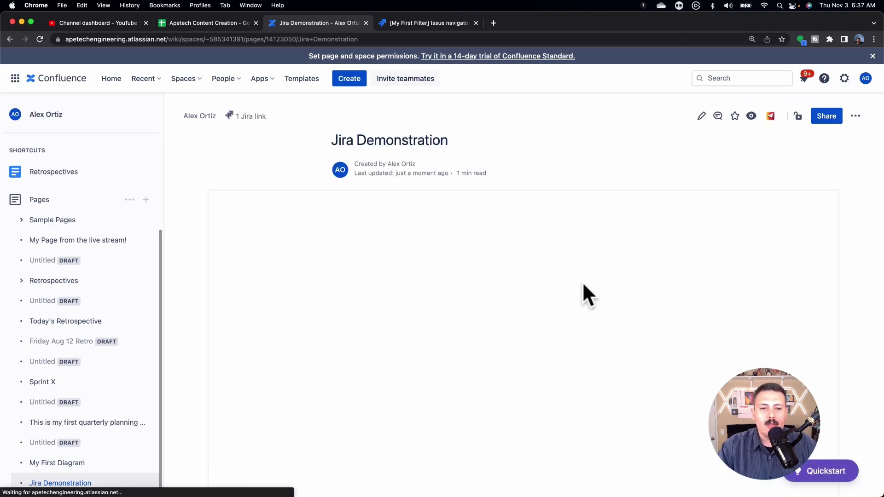
scroll(583, 288, "down", 5)
scroll(583, 281, "up", 3)
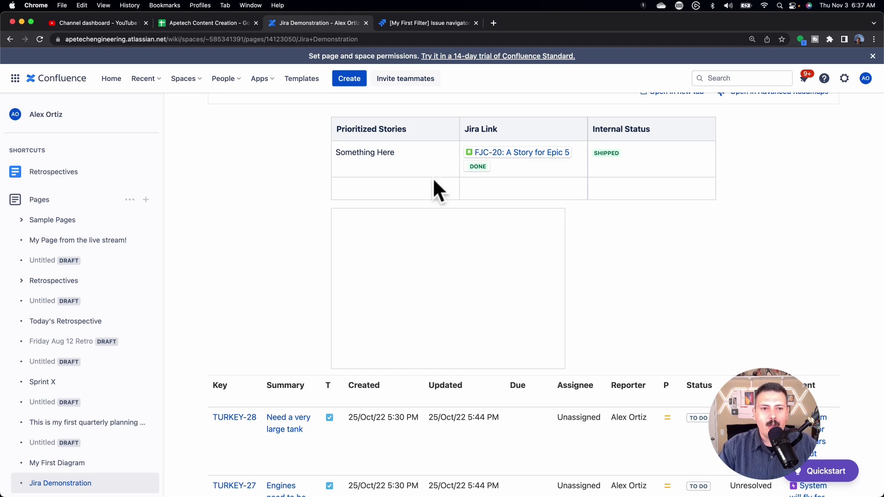
left_click(400, 23)
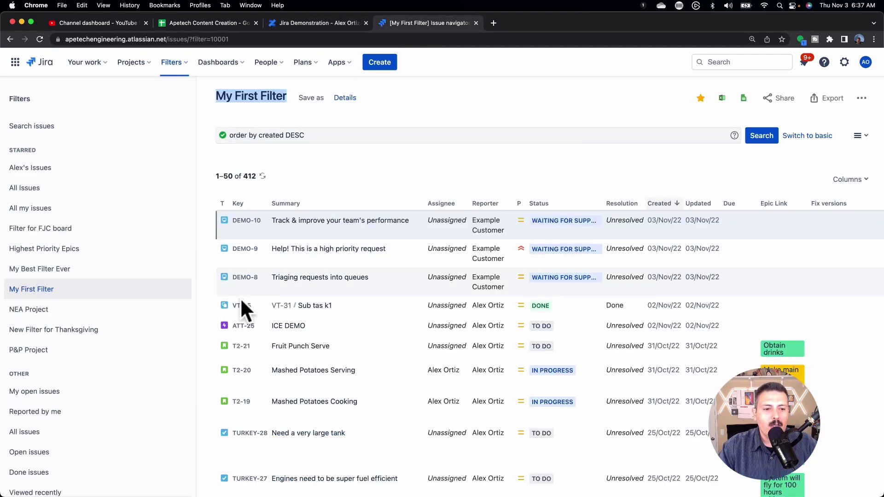
Log 2h of time spent on issue ATT-25 ICE DEMO.
left_click(295, 324)
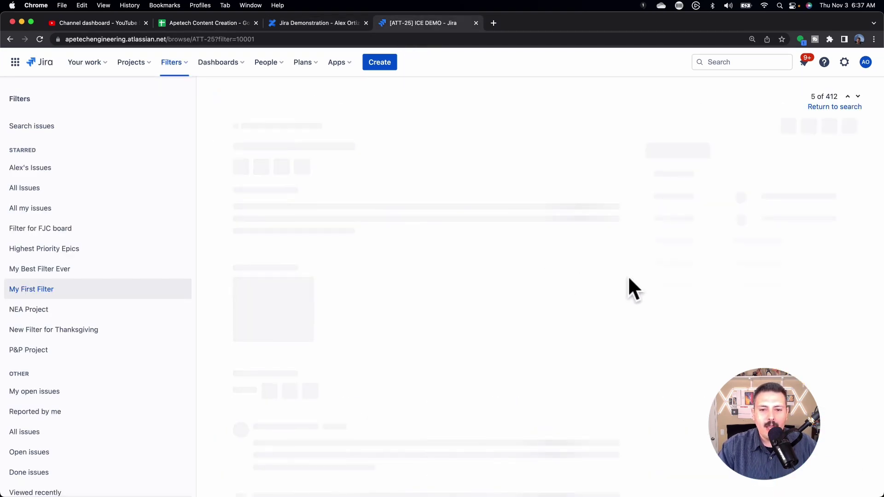
scroll(689, 288, "down", 3)
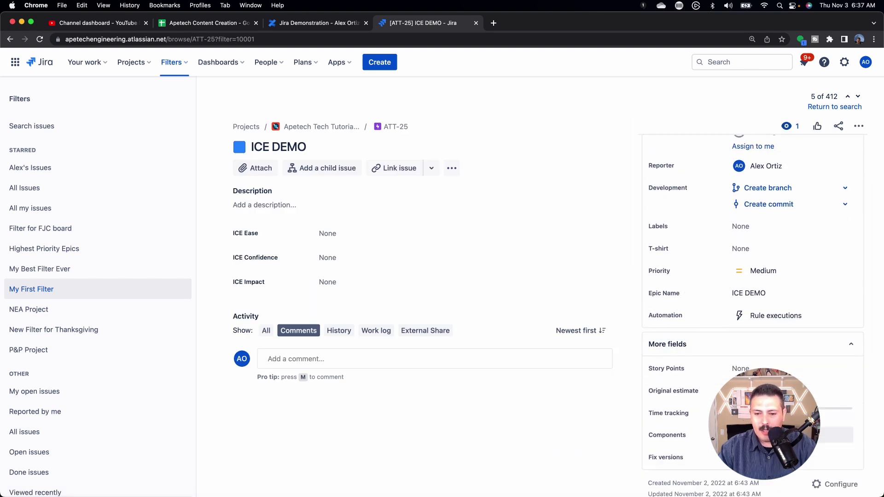
left_click(835, 412)
type("2h")
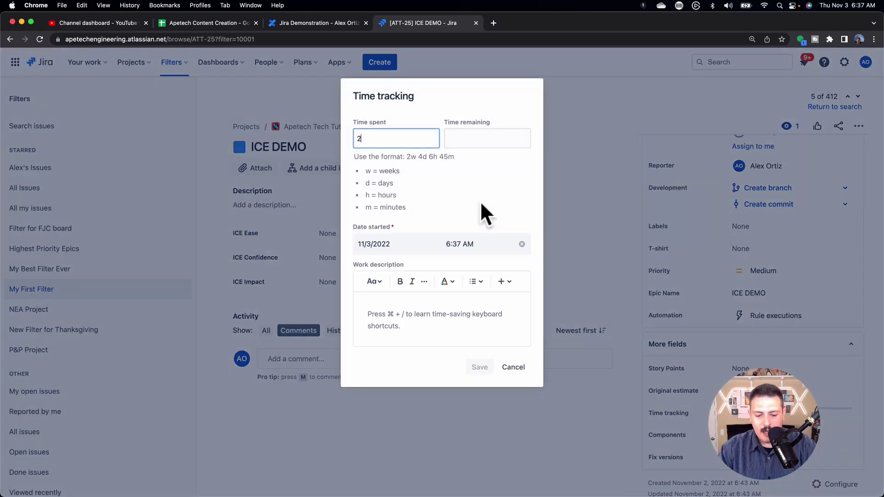
left_click(479, 376)
Reload the Jira Demonstration page so the pie chart shows 2h, and reopen it for editing.
left_click(304, 22)
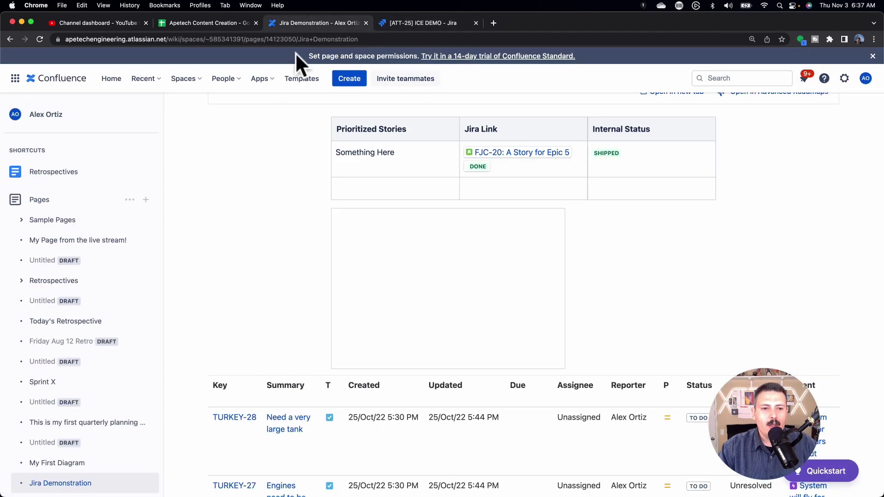
left_click(40, 39)
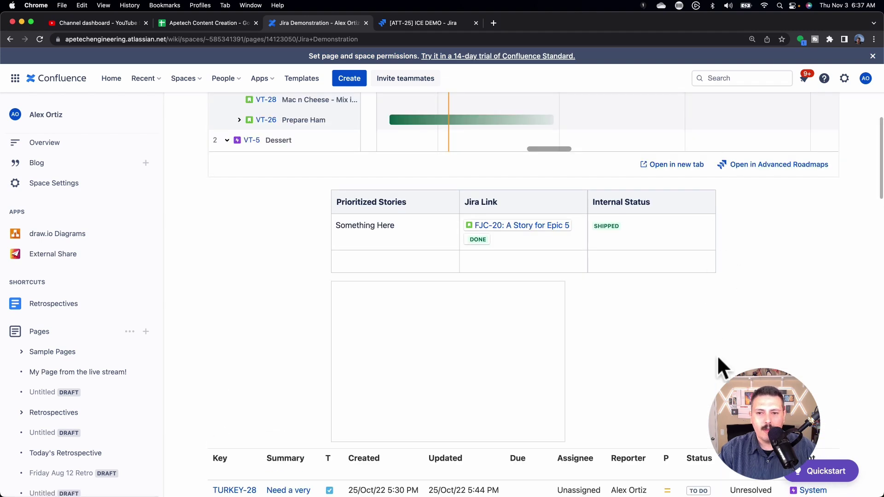
key("e")
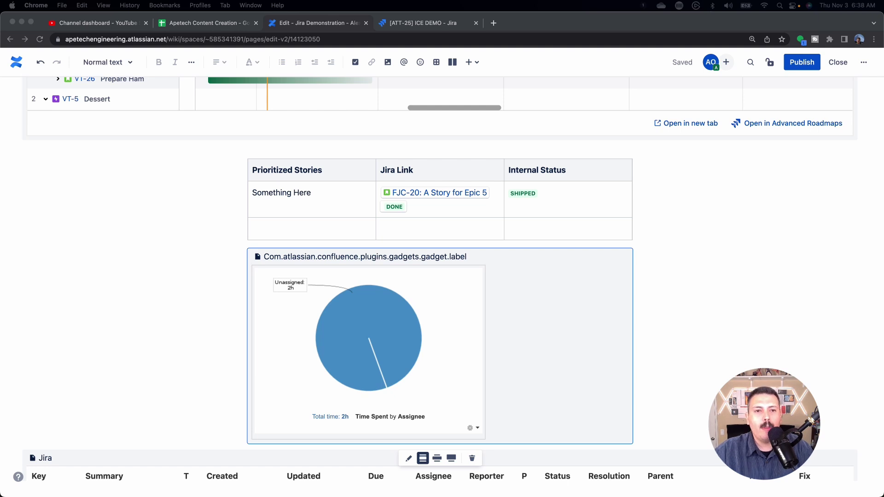
left_click(428, 22)
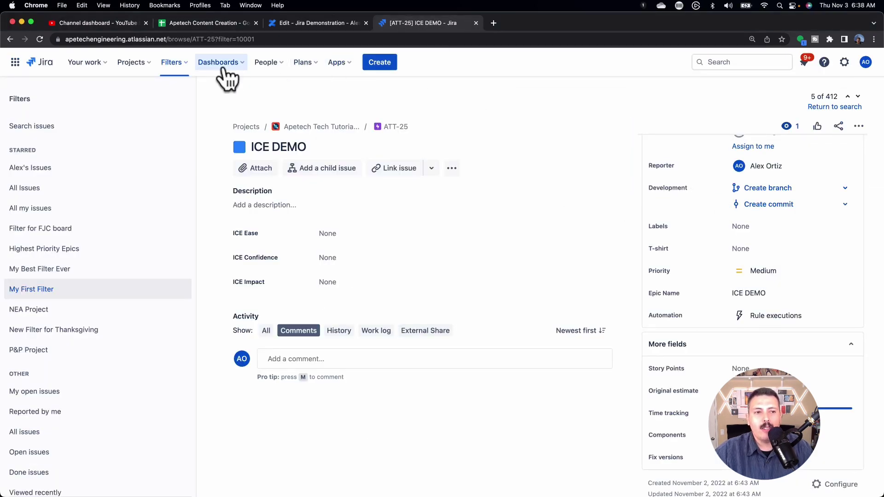
left_click(312, 25)
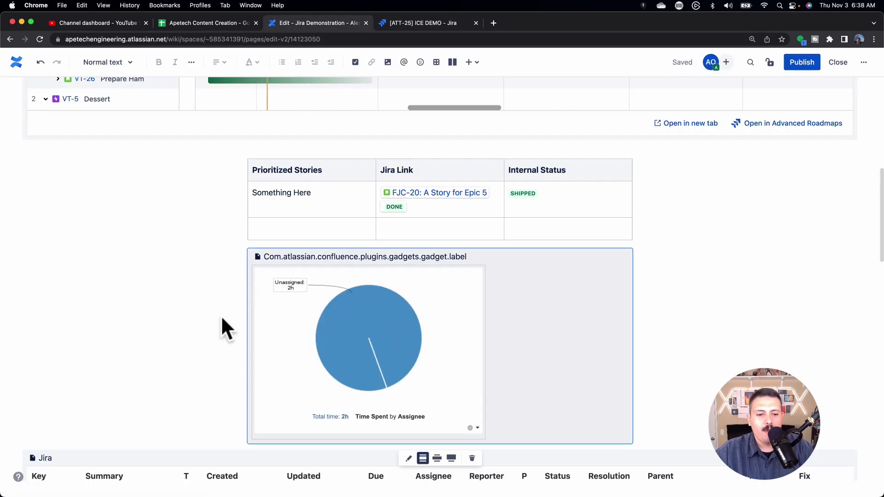